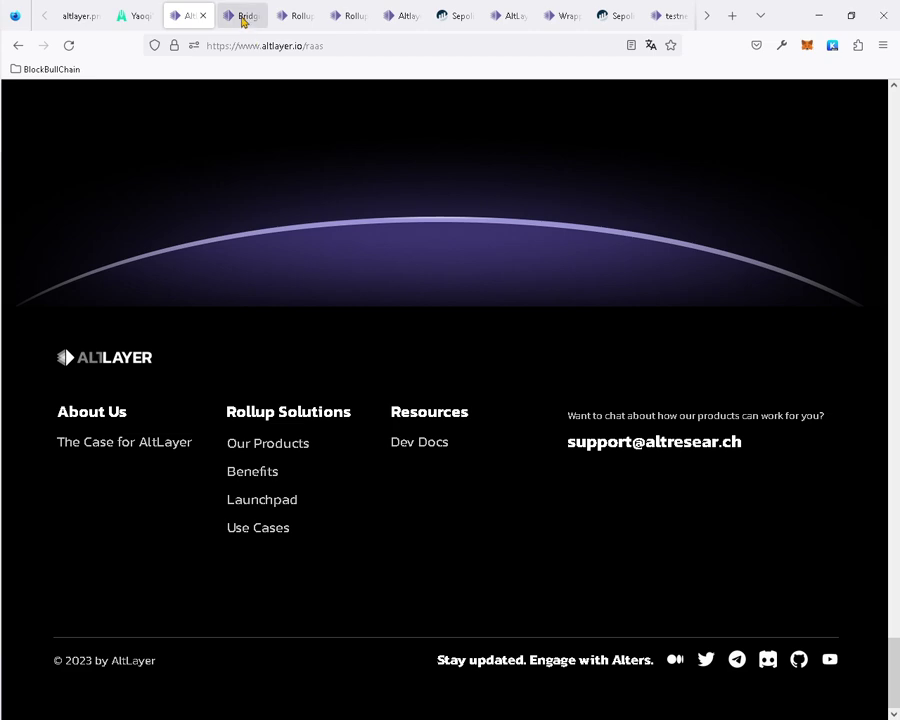
# Return to AltLayer's Rollups-as-a-Service page and open the project's documentation from it
pyautogui.click(242, 17)
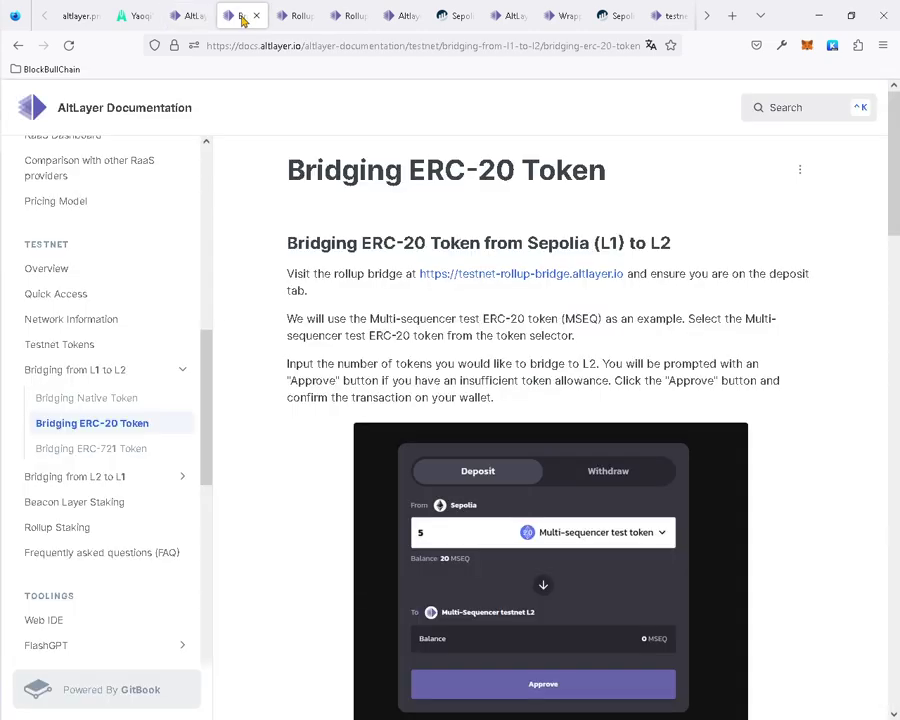
pyautogui.click(186, 16)
pyautogui.scroll(2, 784, 460)
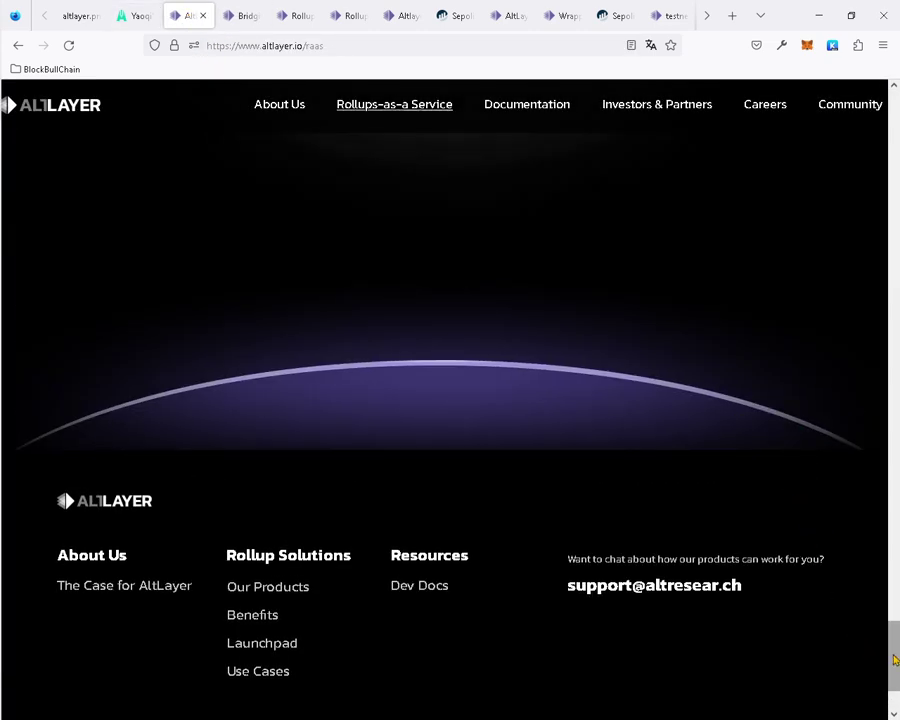
pyautogui.moveTo(892, 652); pyautogui.dragTo(884, 68)
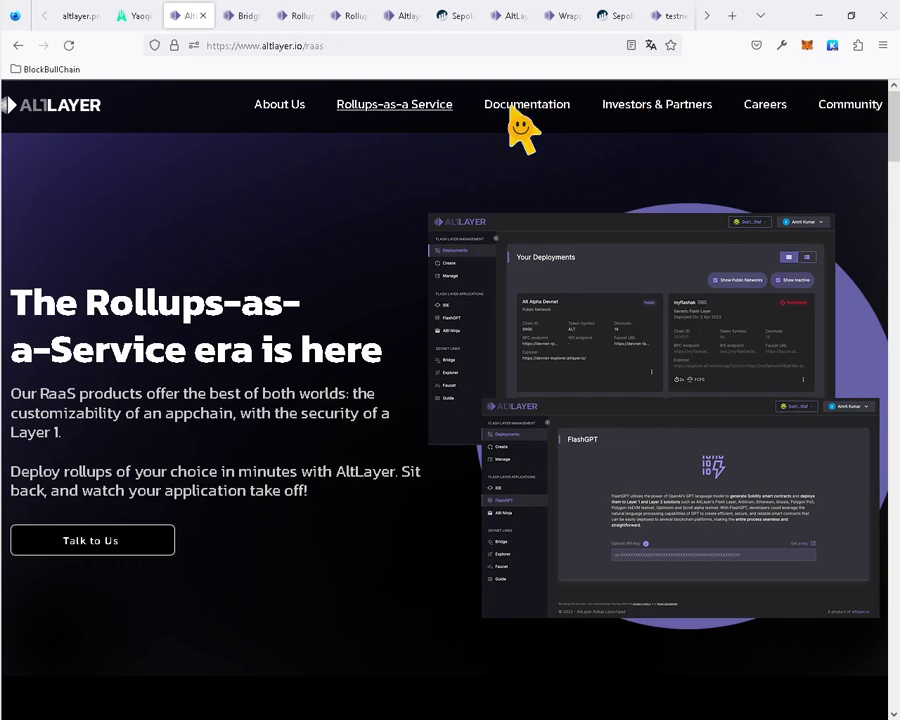
pyautogui.click(530, 124)
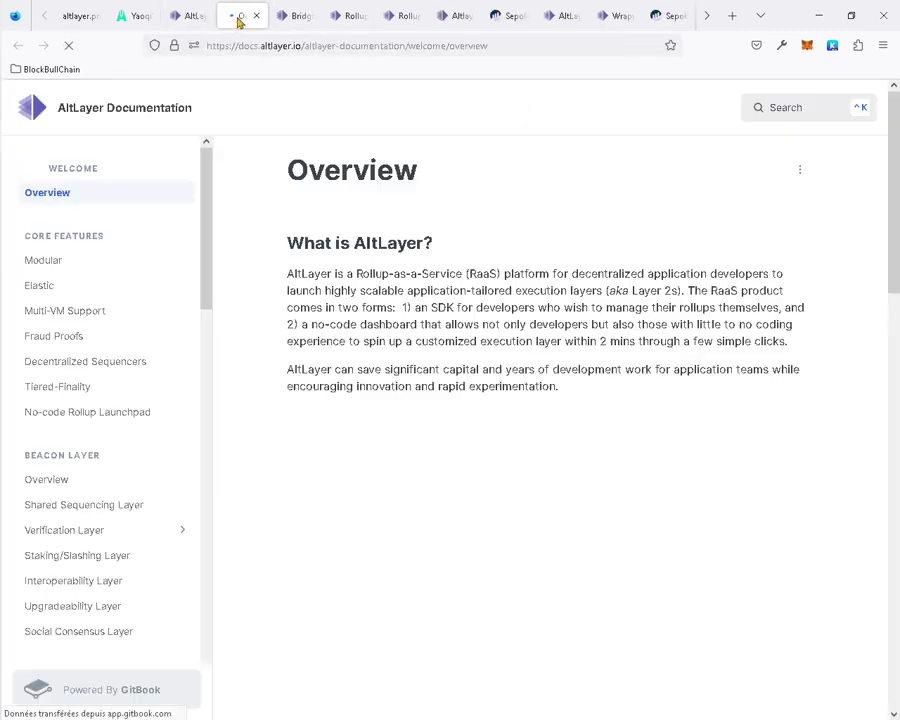
# Examine the documentation's Overview page, including the listed Rollup-as-a-Service benefits, and review the full list of documentation topics
pyautogui.scroll(-12, 420, 384)
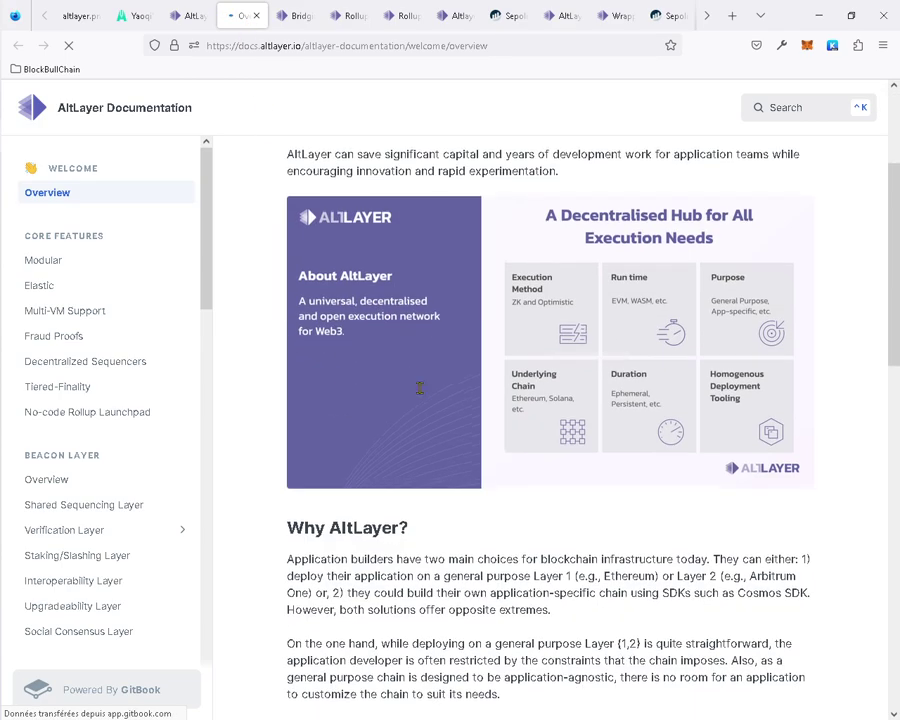
pyautogui.scroll(2, 452, 434)
pyautogui.scroll(4, 460, 446)
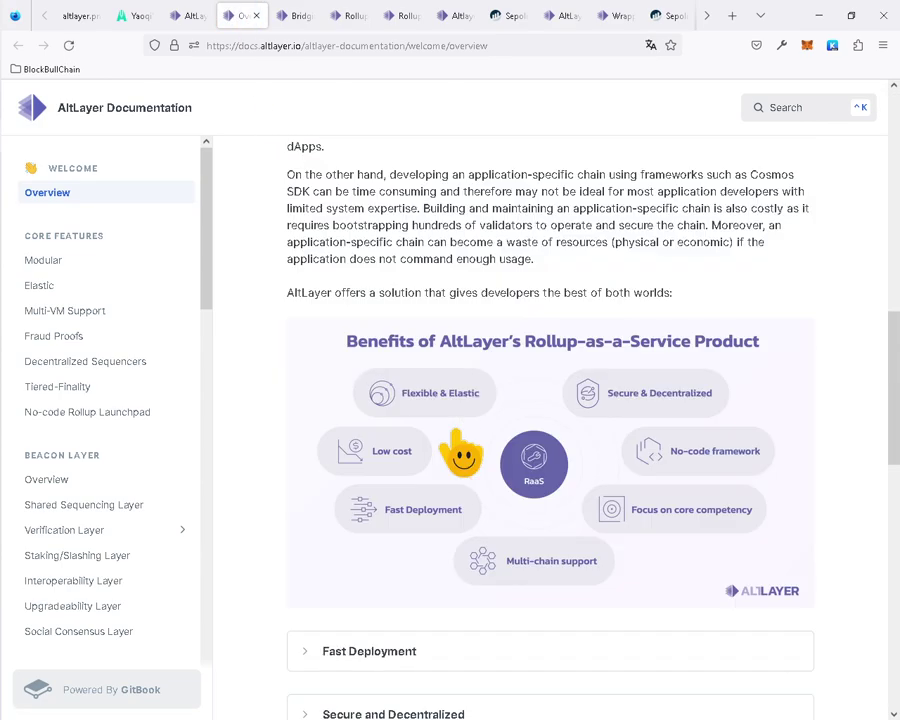
pyautogui.scroll(-4, 458, 450)
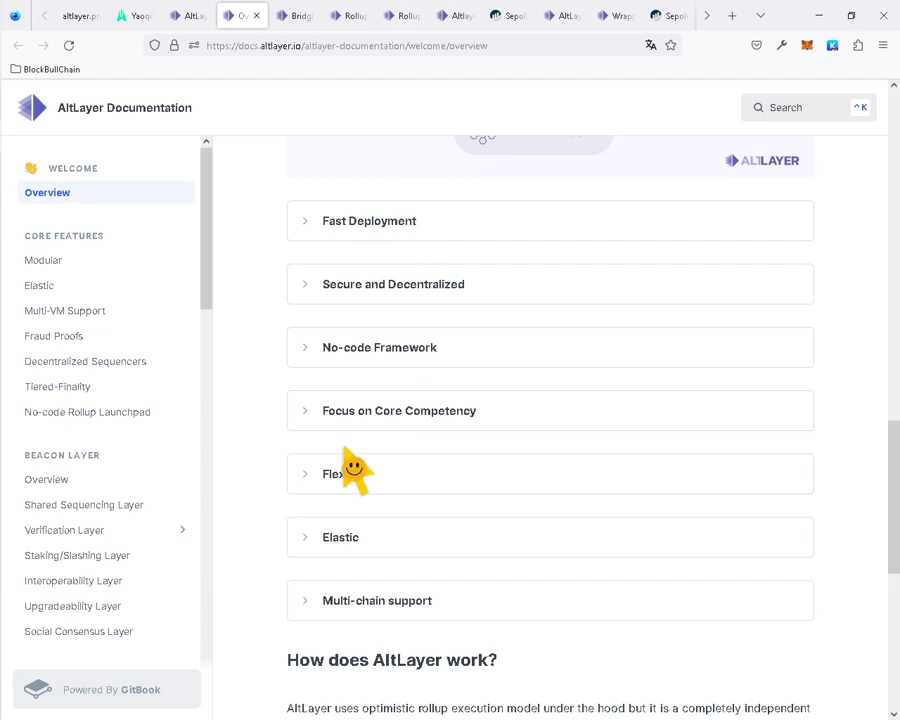
pyautogui.scroll(-6, 165, 380)
pyautogui.scroll(-4, 150, 395)
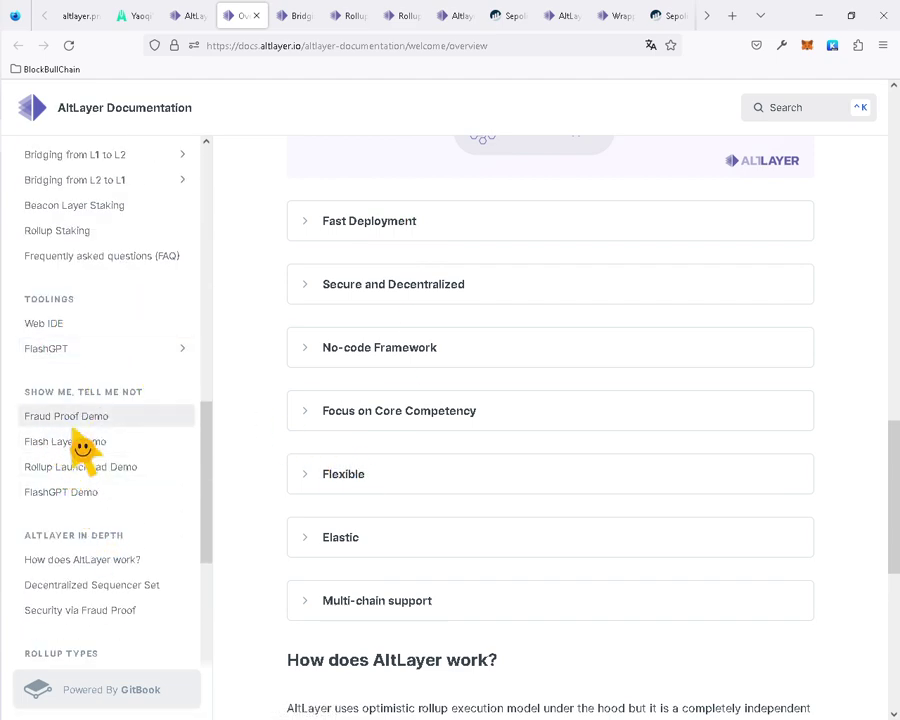
pyautogui.scroll(-5, 80, 440)
pyautogui.scroll(-3, 100, 455)
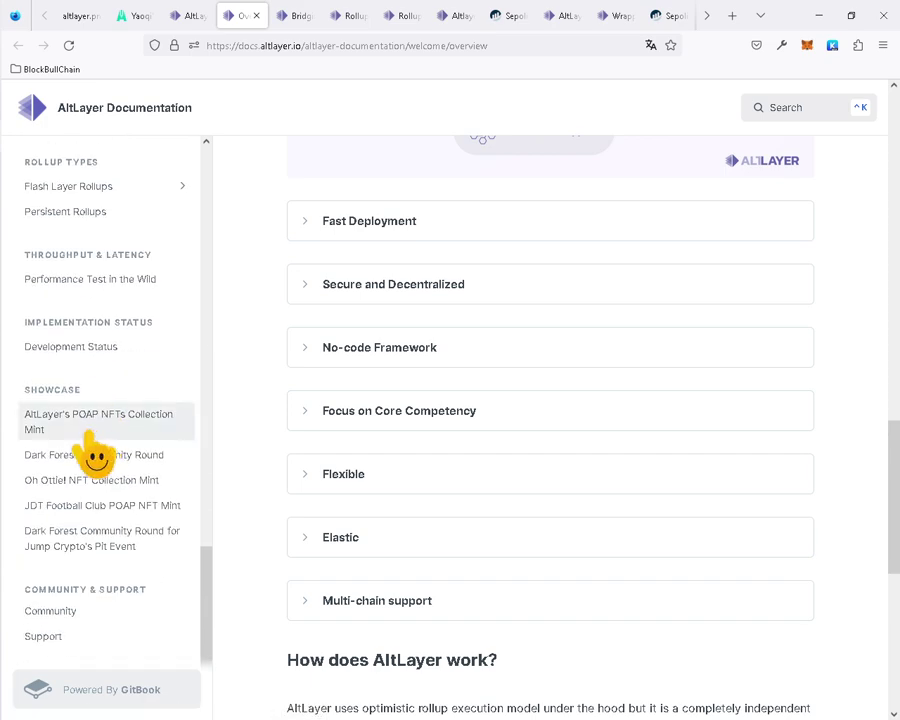
pyautogui.scroll(-2, 112, 460)
# Open the Overview page of the Testnet section in the AltLayer documentation
pyautogui.scroll(7, 112, 455)
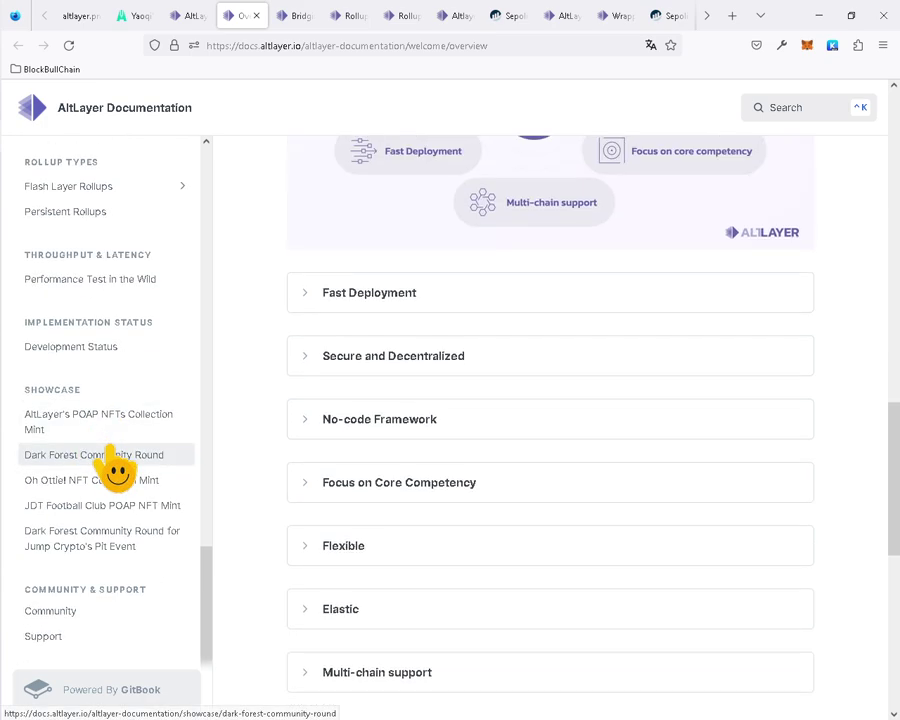
pyautogui.scroll(3, 105, 452)
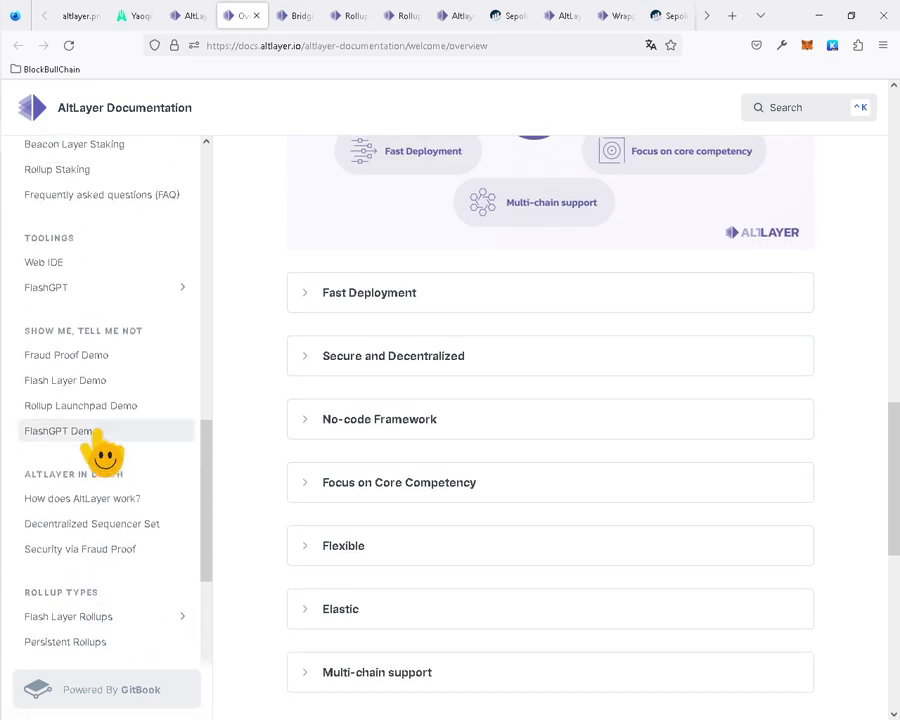
pyautogui.scroll(3, 103, 453)
pyautogui.scroll(3, 100, 452)
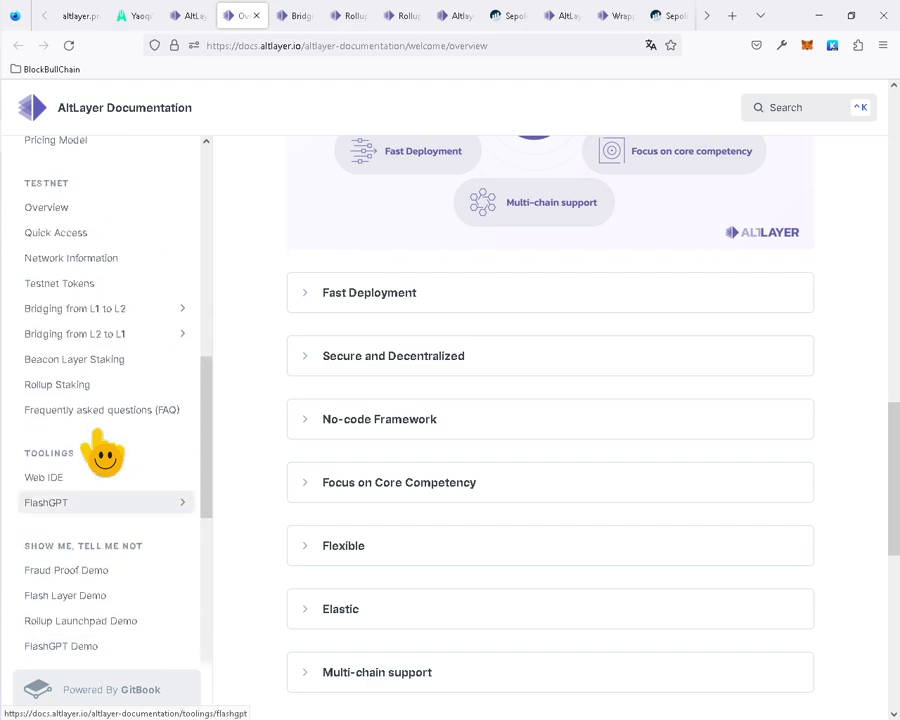
pyautogui.click(56, 284)
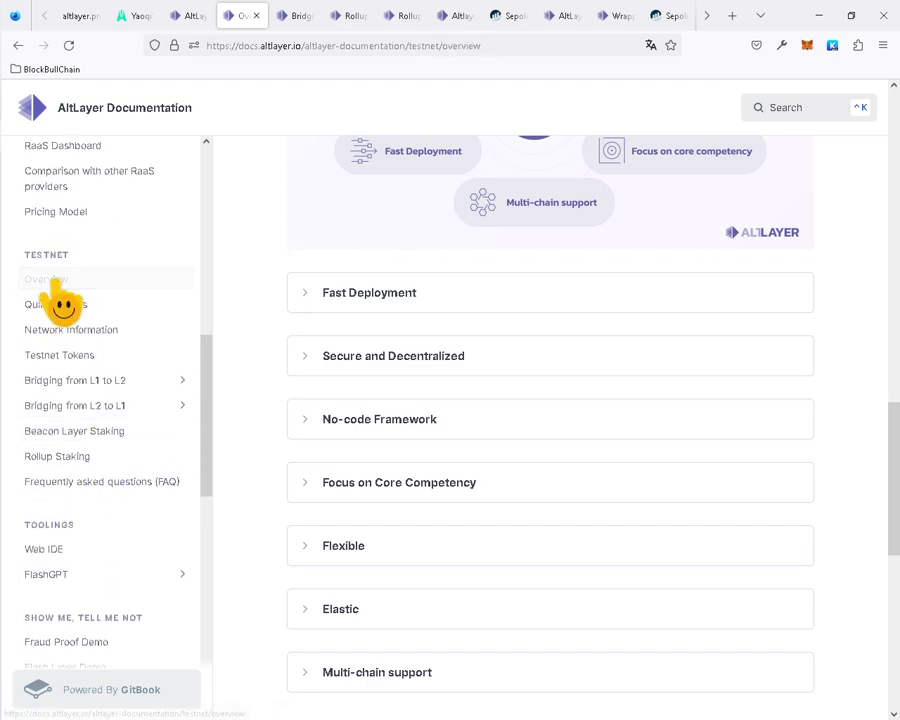
# Close all the browser tabs between the documentation overview and the Testnet Tokens page
pyautogui.click(303, 16)
pyautogui.click(314, 16)
pyautogui.click(314, 16)
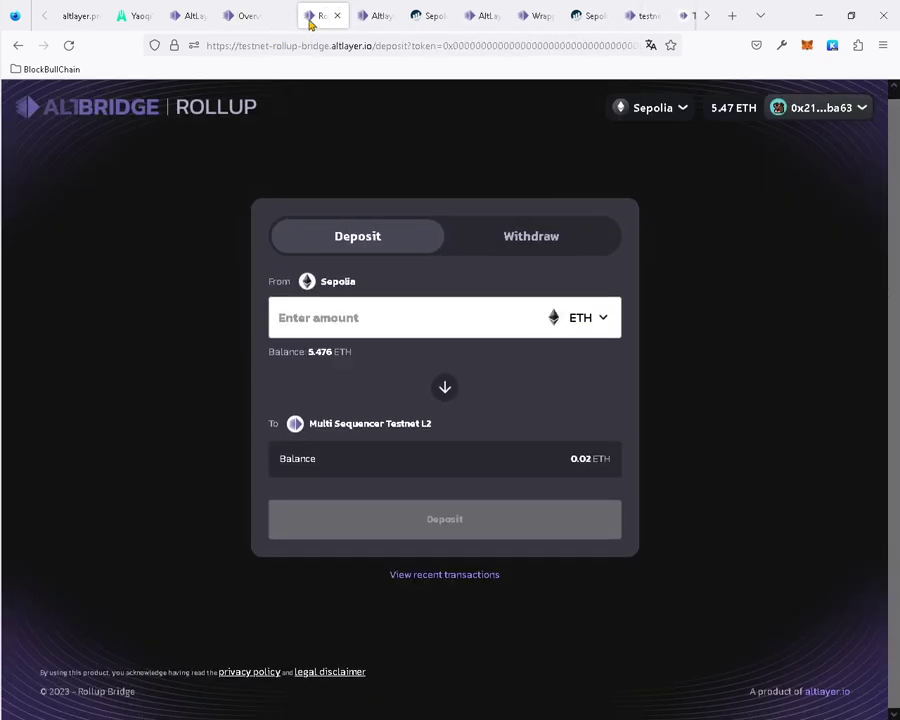
pyautogui.click(314, 16)
pyautogui.click(311, 17)
pyautogui.click(311, 17)
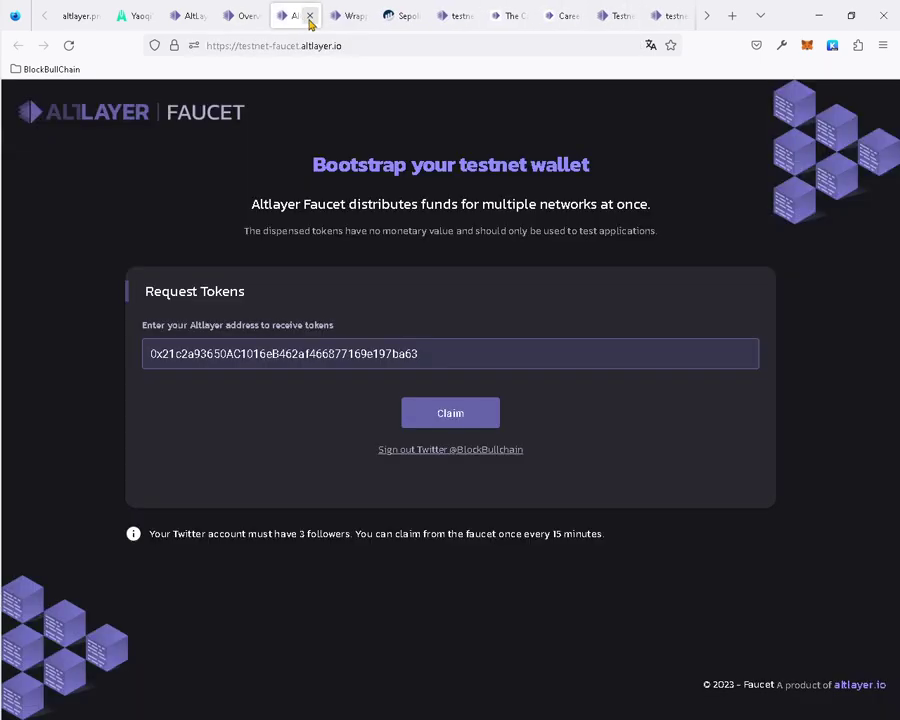
pyautogui.click(311, 17)
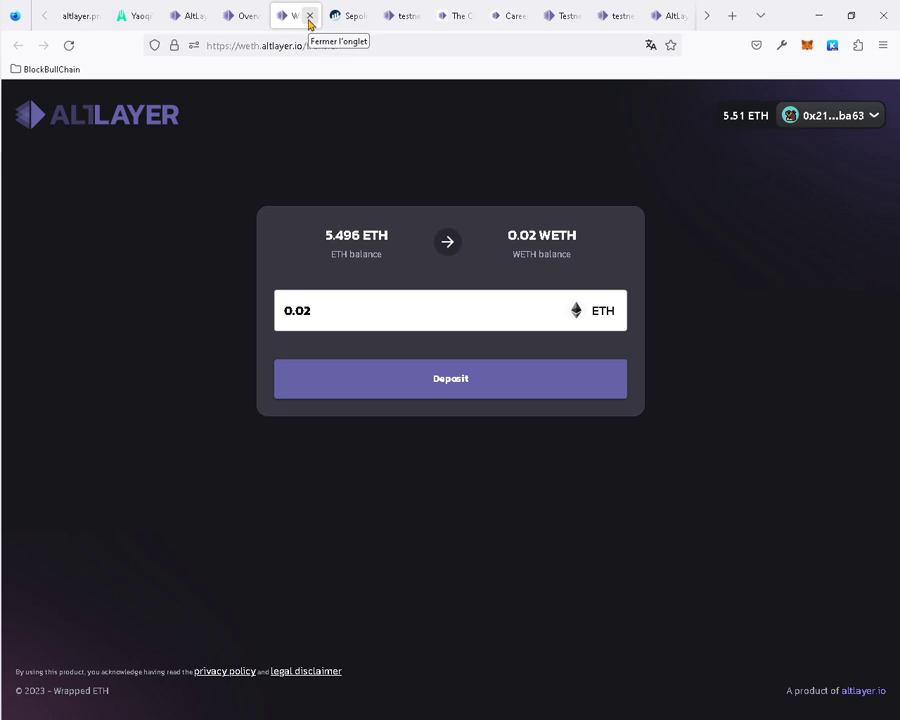
pyautogui.click(310, 16)
pyautogui.click(310, 16)
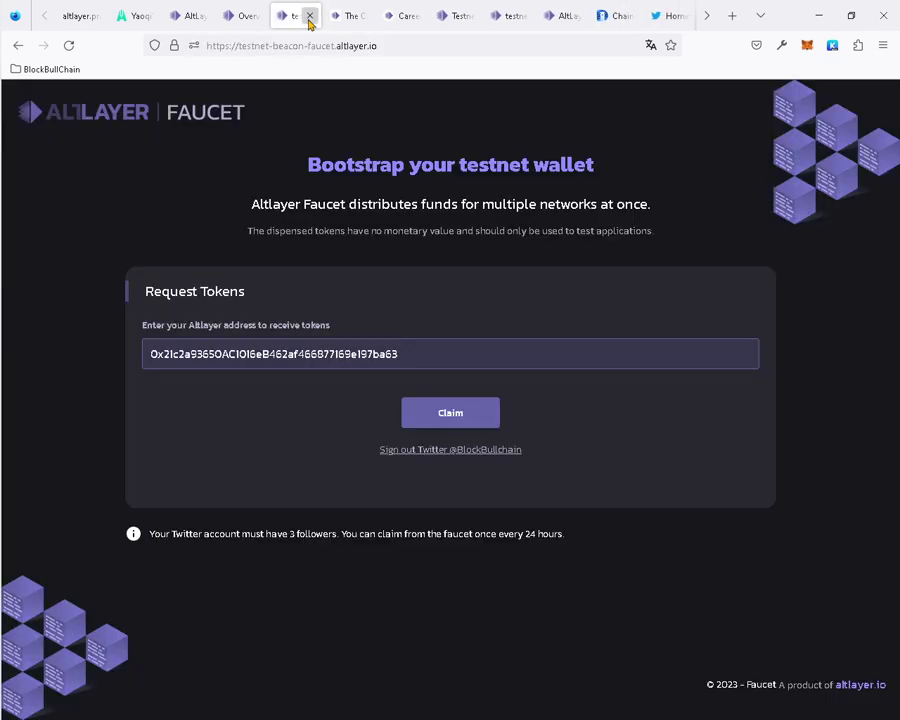
pyautogui.click(310, 16)
pyautogui.click(321, 17)
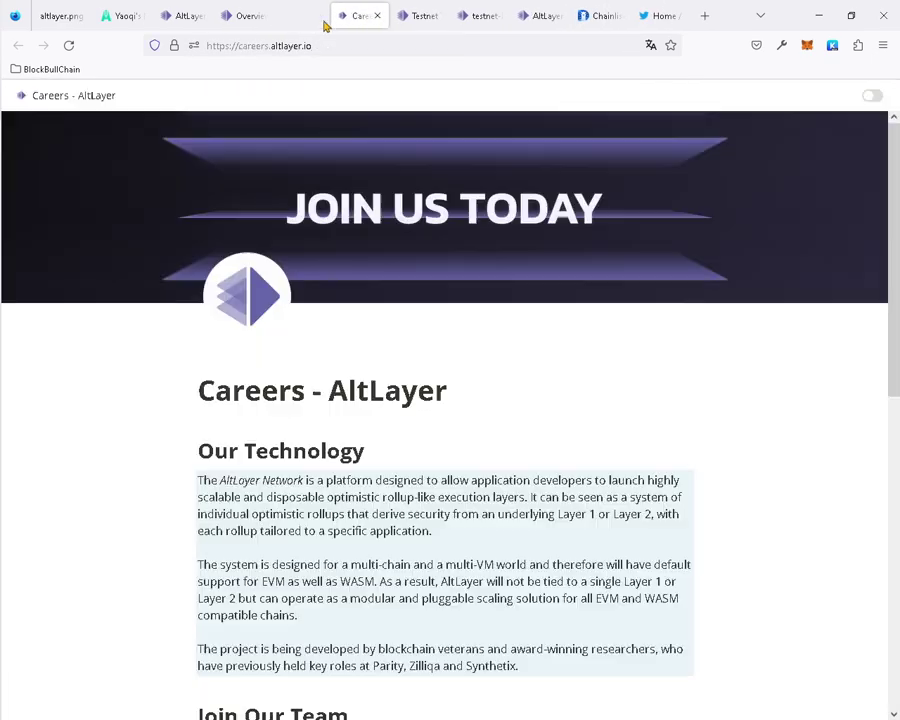
pyautogui.click(321, 16)
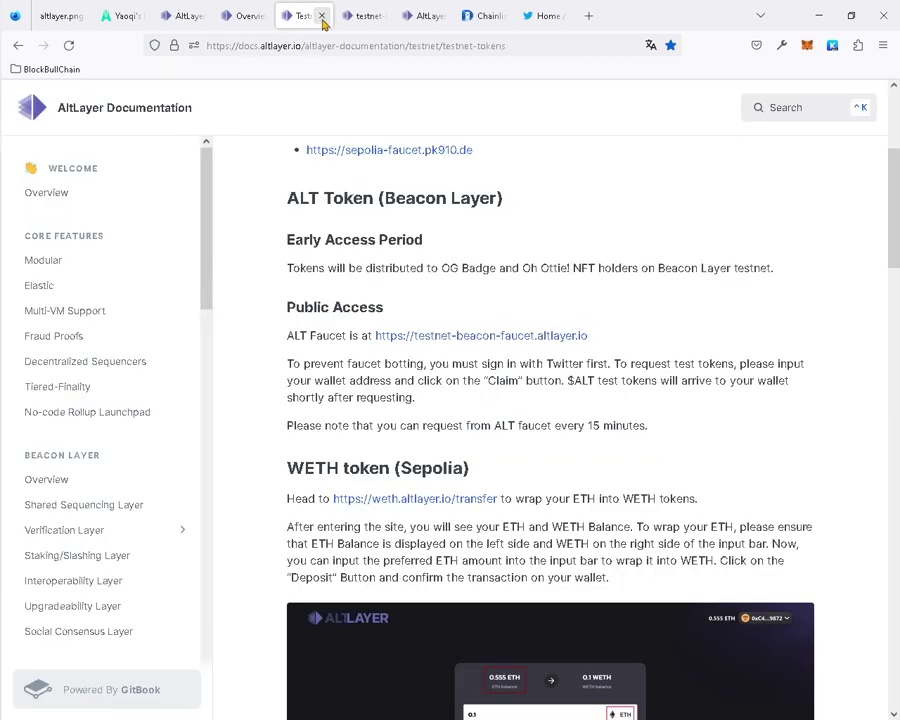
# Go back to the Testnet overview, open Quick Access and follow its testnet network information link to review the network details
pyautogui.click(252, 16)
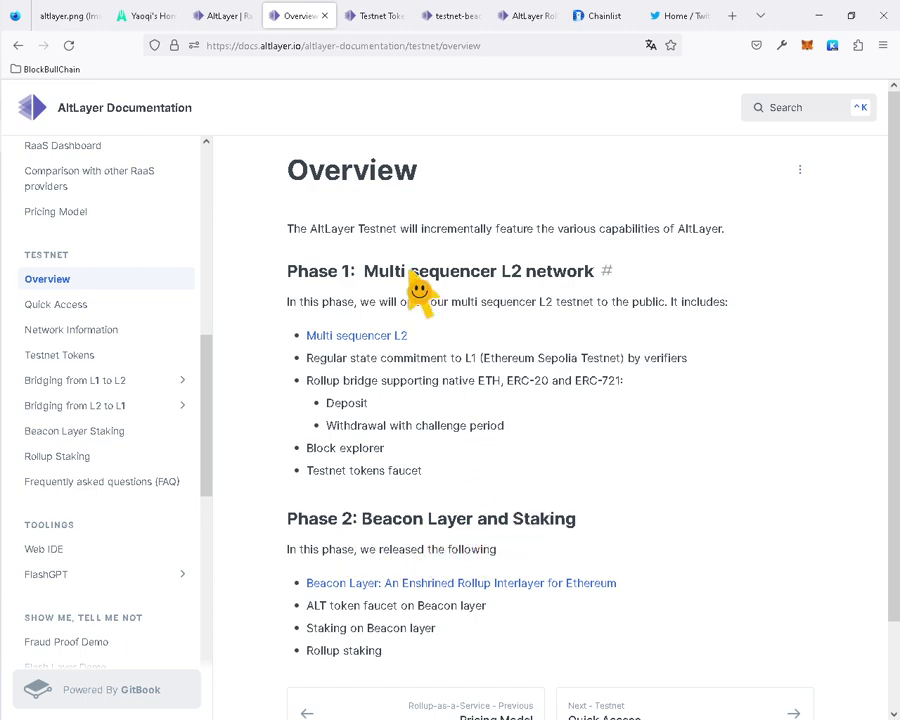
pyautogui.click(80, 308)
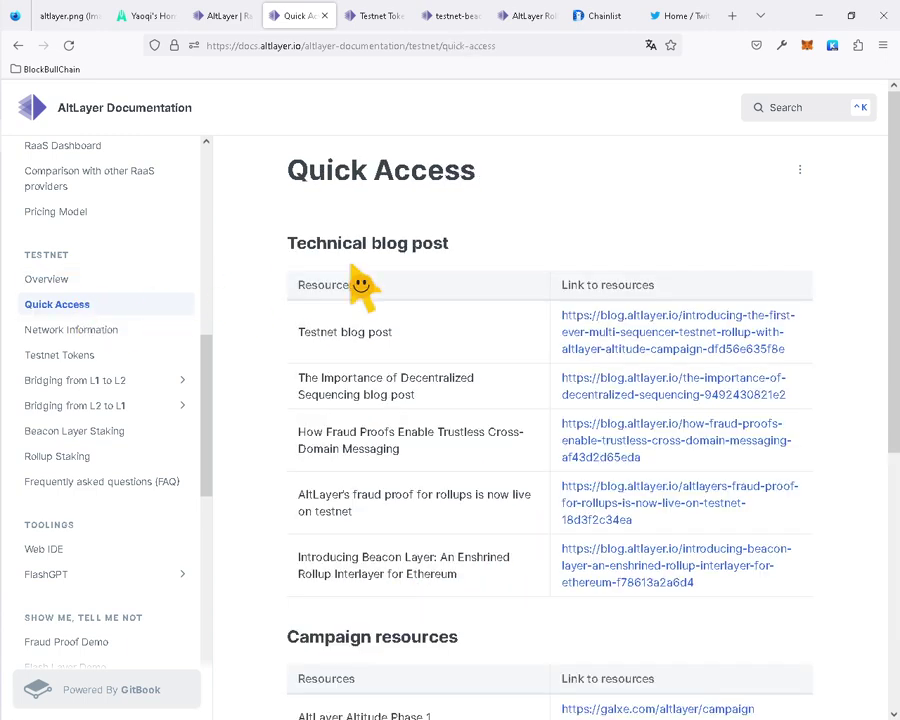
pyautogui.scroll(-5, 610, 268)
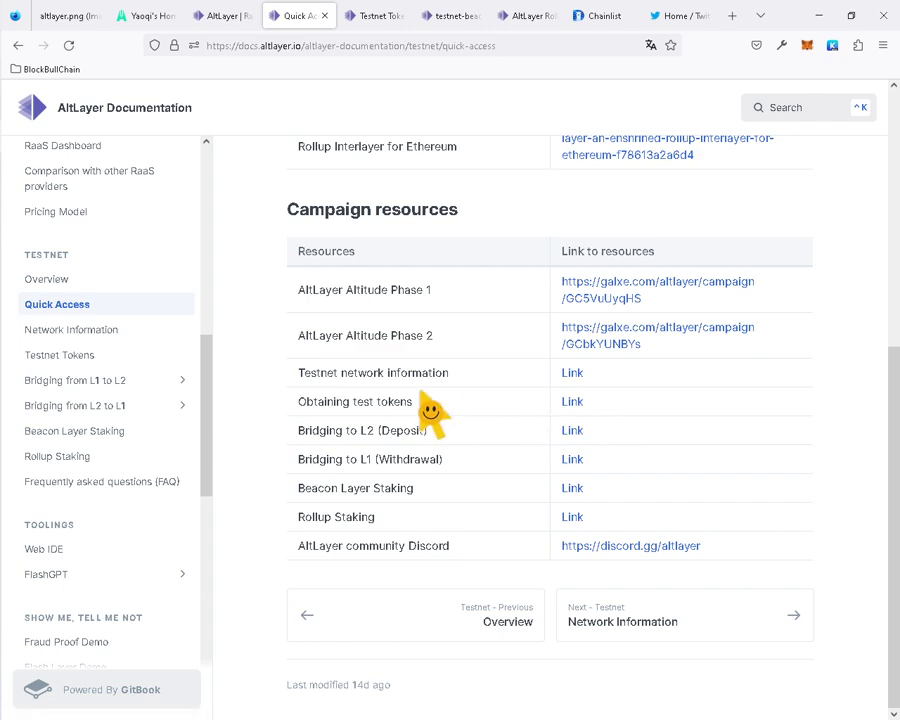
pyautogui.click(574, 378)
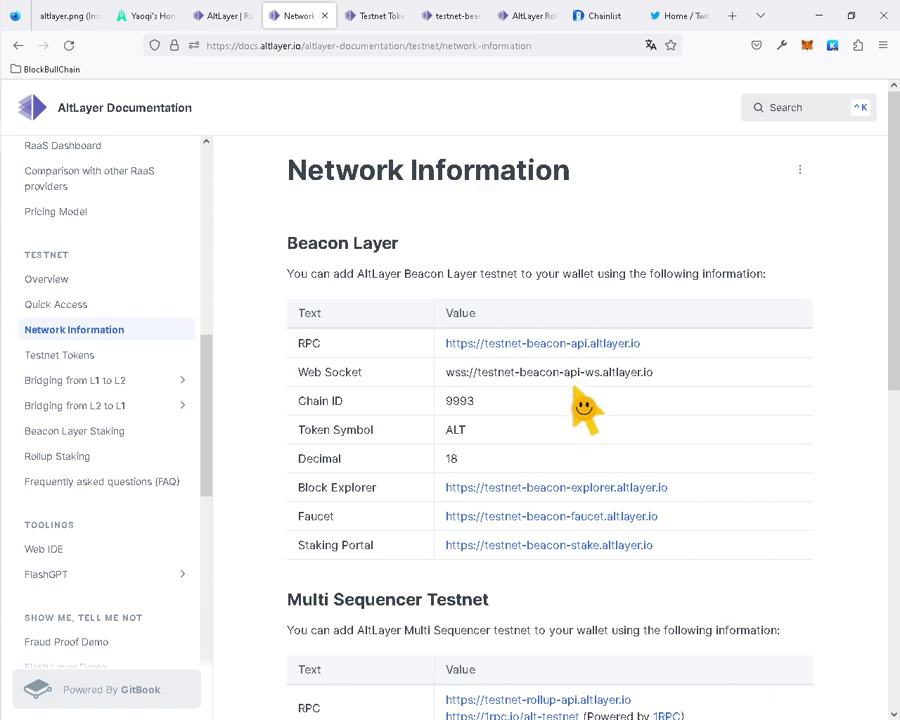
pyautogui.scroll(-3, 584, 400)
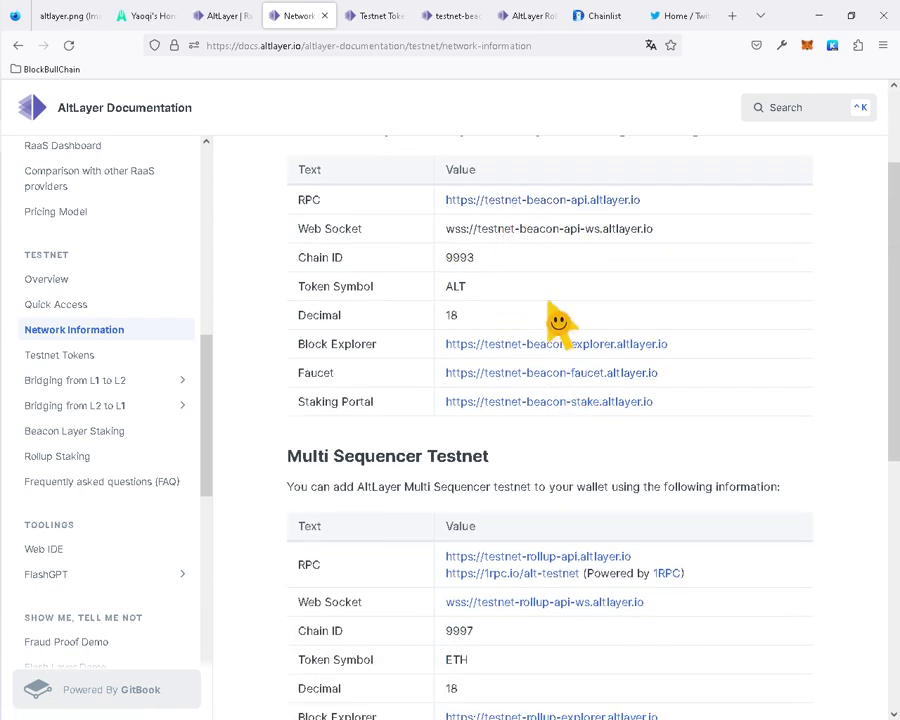
pyautogui.scroll(3, 556, 318)
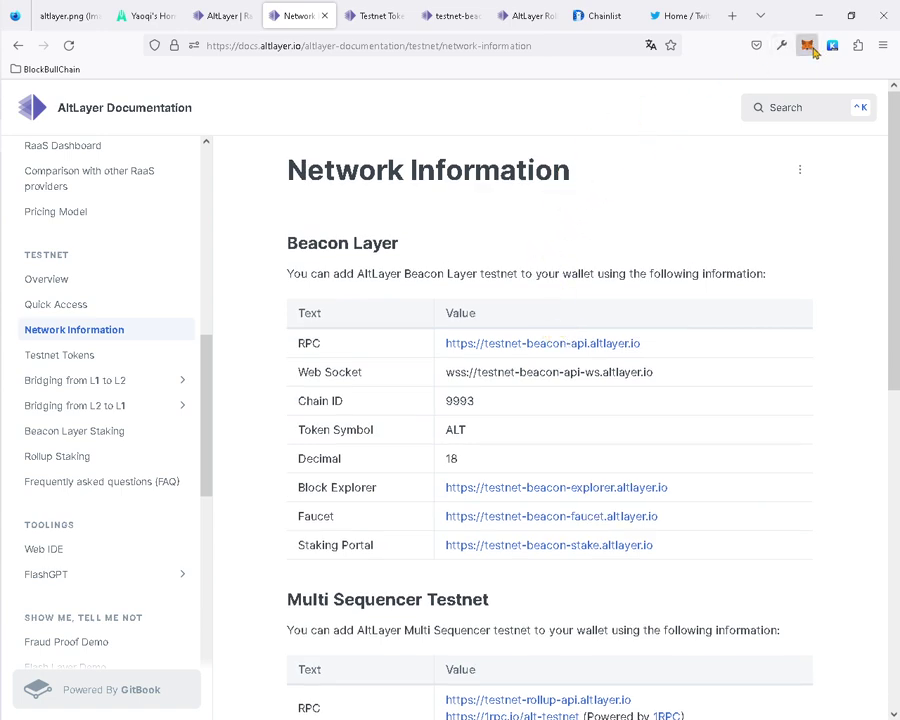
# Open the MetaMask wallet and switch its network from the Sepolia test network to AltLayer Testnet
pyautogui.click(807, 46)
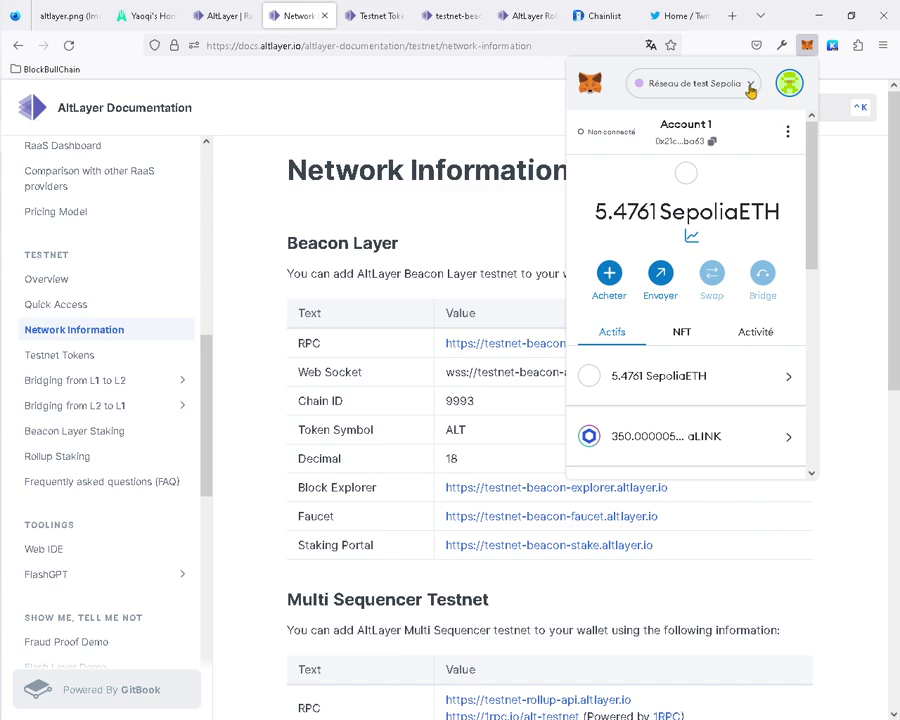
pyautogui.click(749, 86)
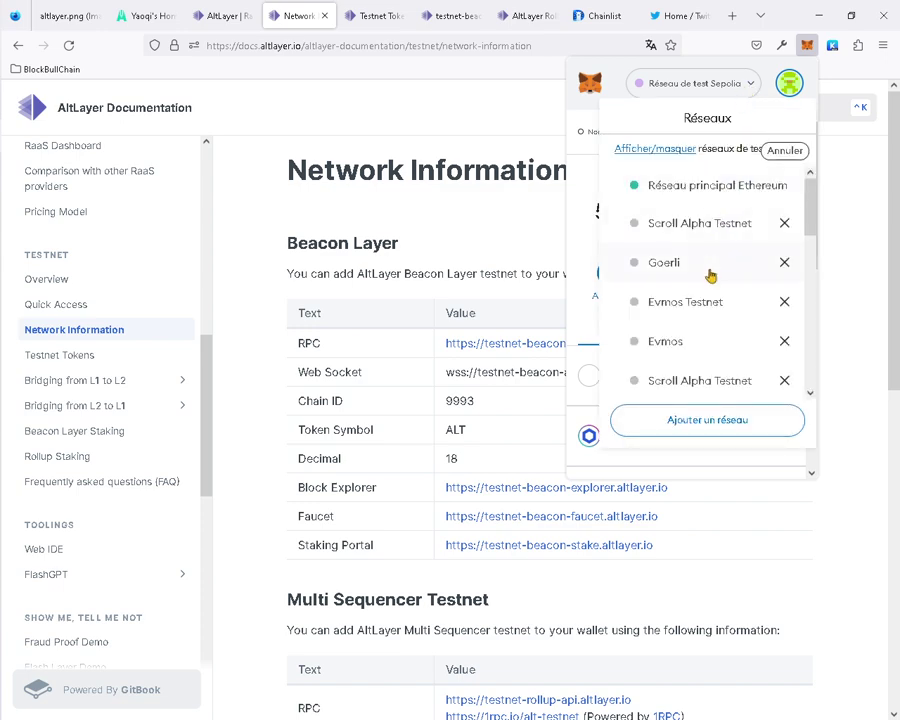
pyautogui.scroll(-1, 710, 276)
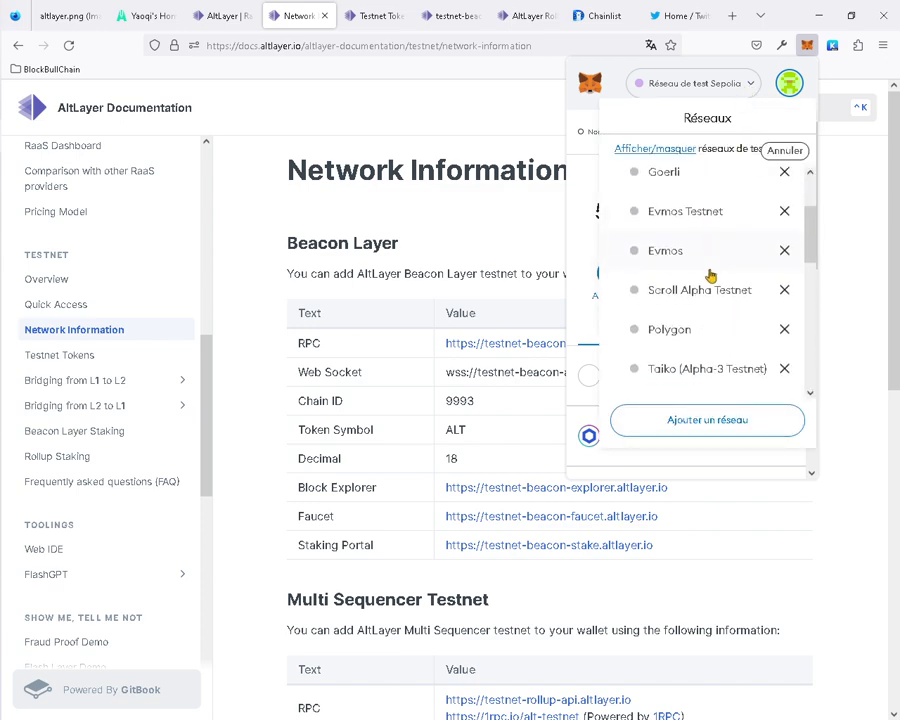
pyautogui.scroll(-3, 710, 276)
pyautogui.scroll(-1, 710, 276)
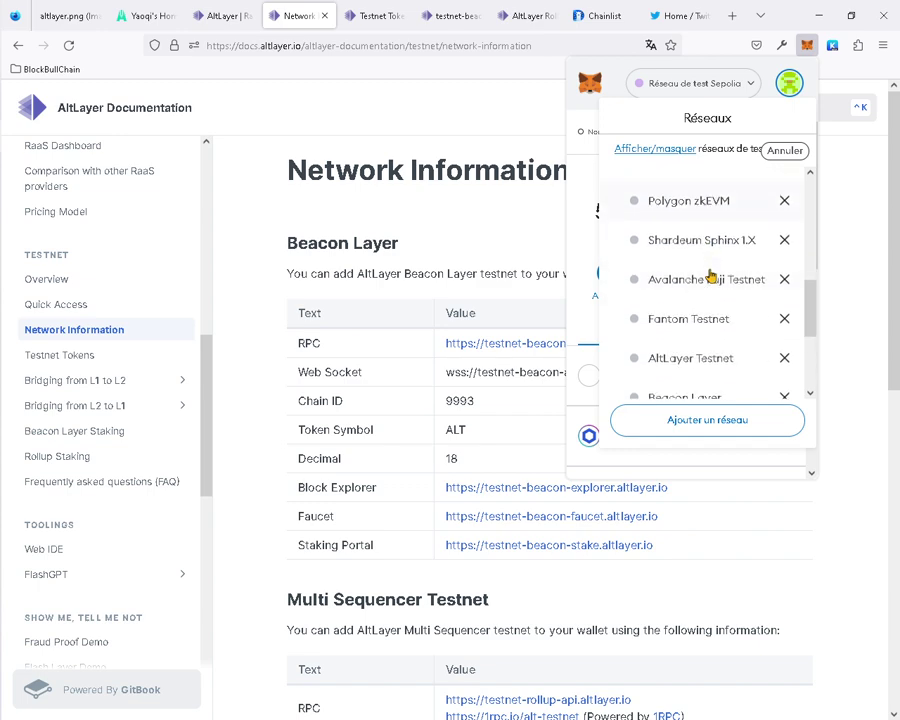
pyautogui.scroll(-1, 710, 276)
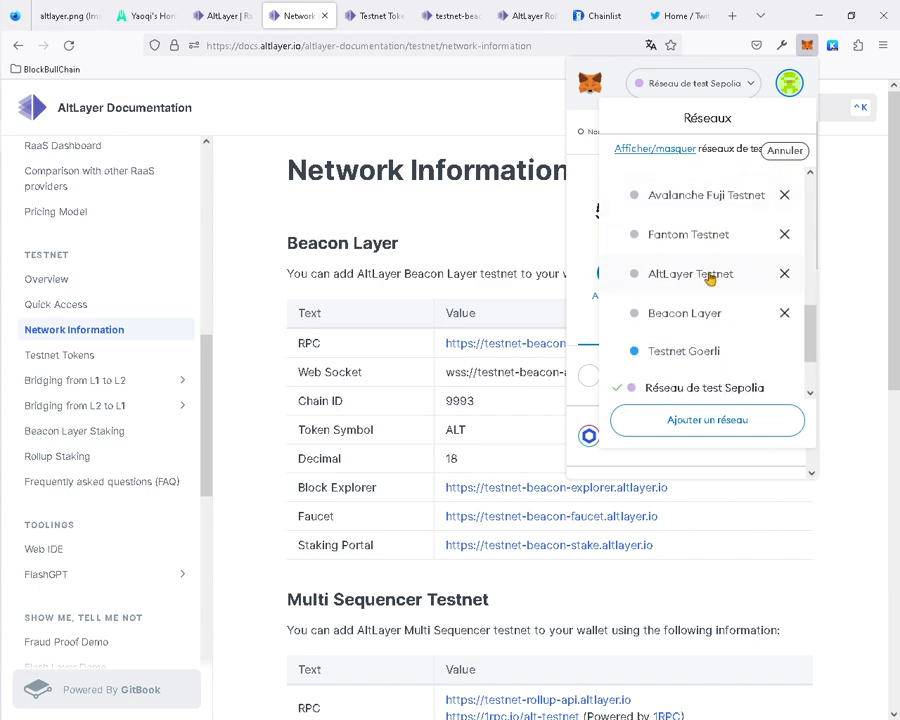
pyautogui.click(700, 274)
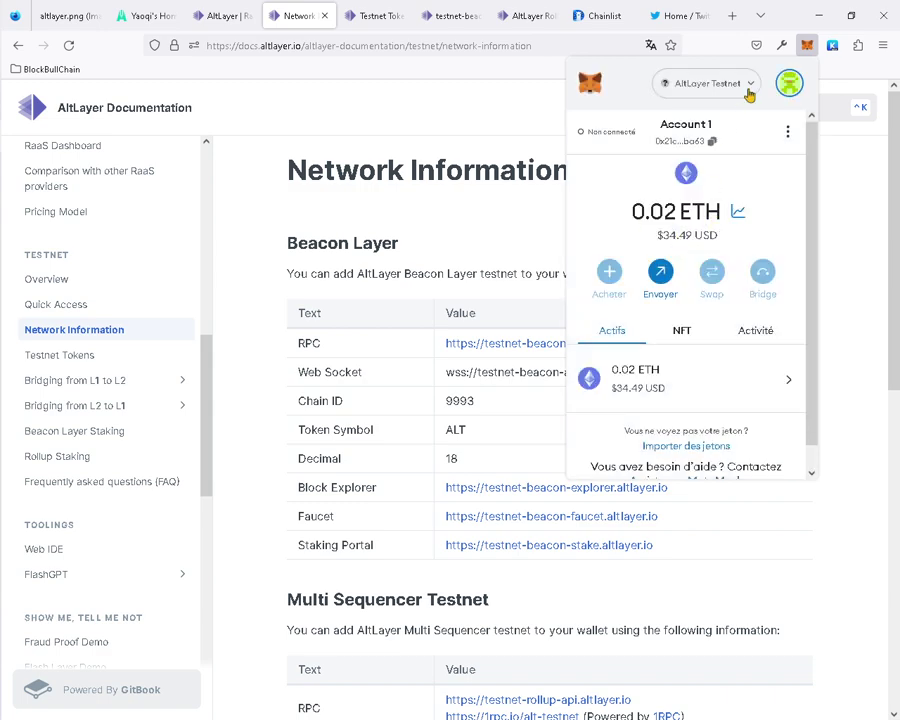
# Switch the wallet's network to Beacon Layer
pyautogui.click(749, 88)
pyautogui.scroll(-5, 723, 260)
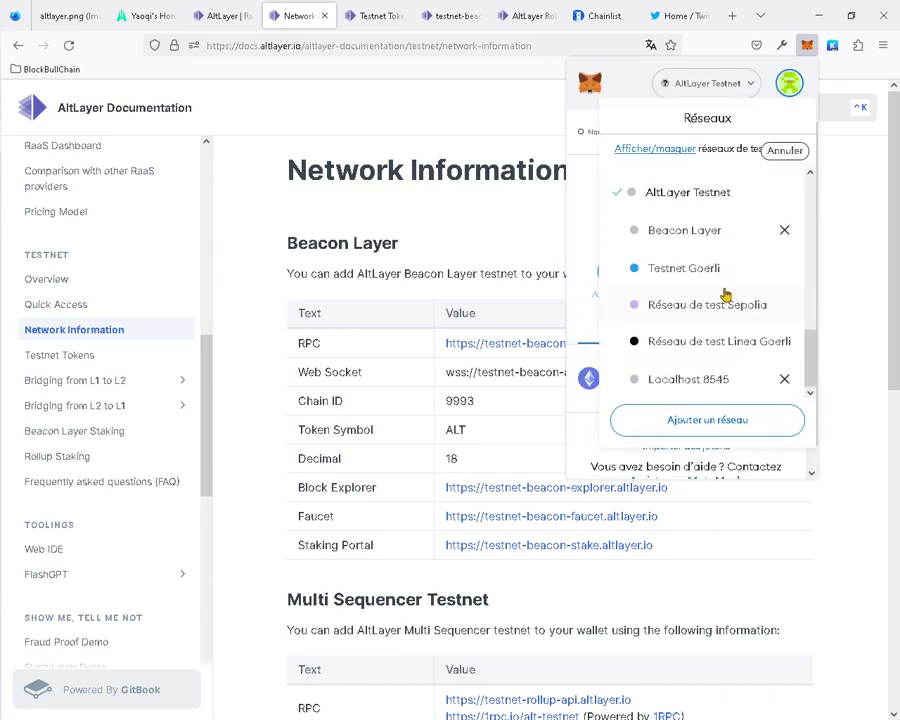
pyautogui.click(700, 240)
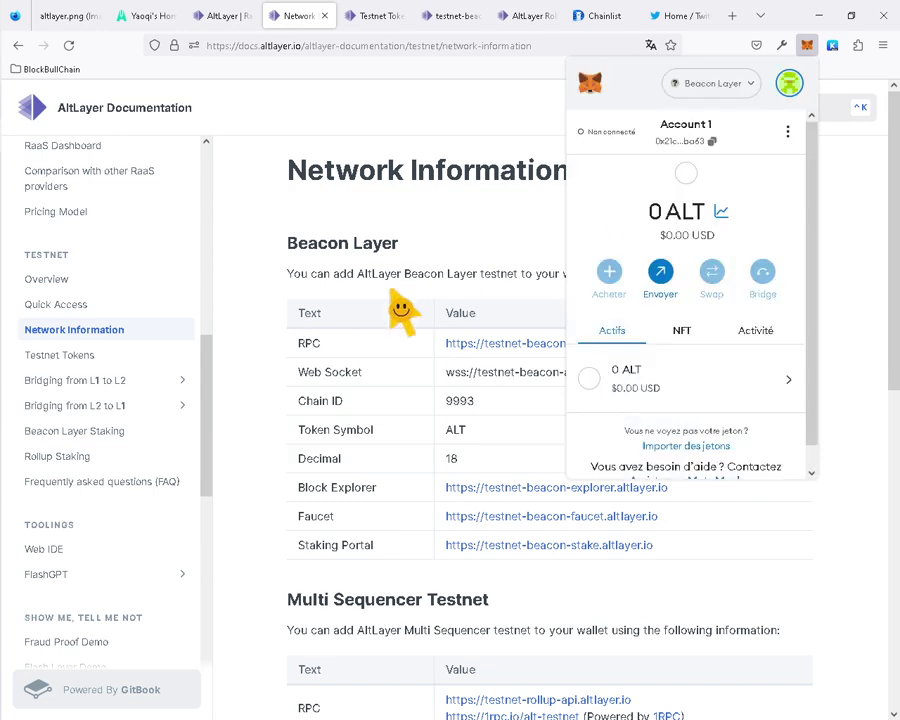
# Switch the wallet's network to the Sepolia test network and close the wallet
pyautogui.click(745, 85)
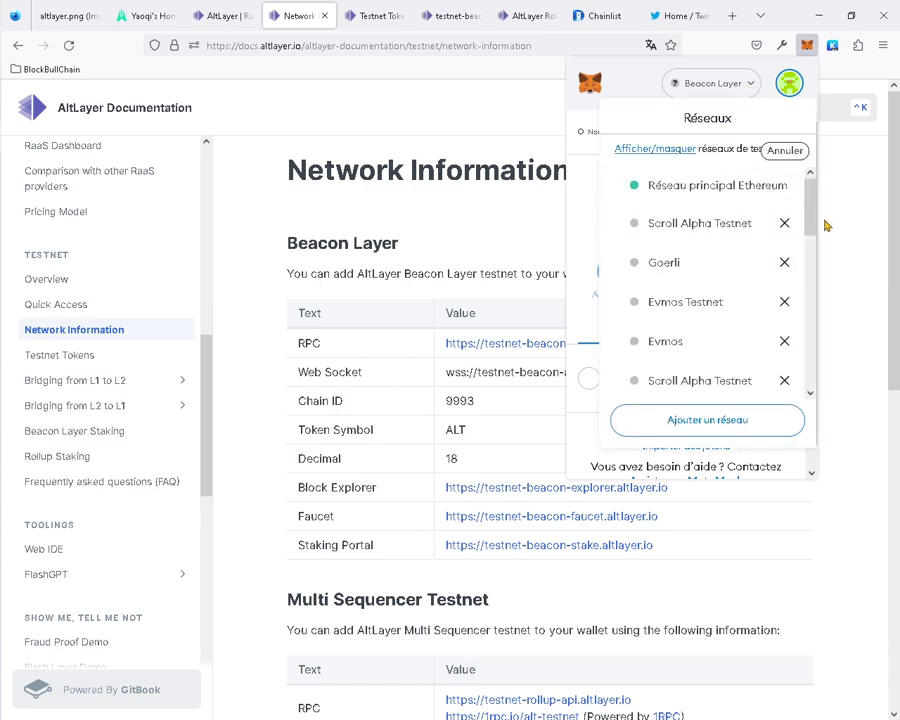
pyautogui.scroll(-5, 814, 223)
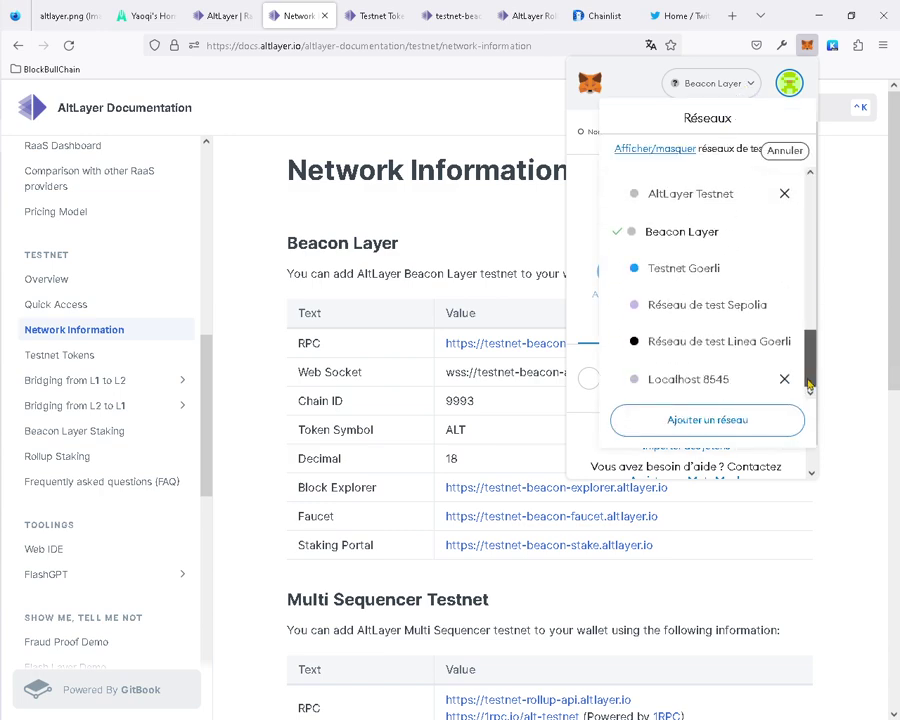
pyautogui.click(707, 305)
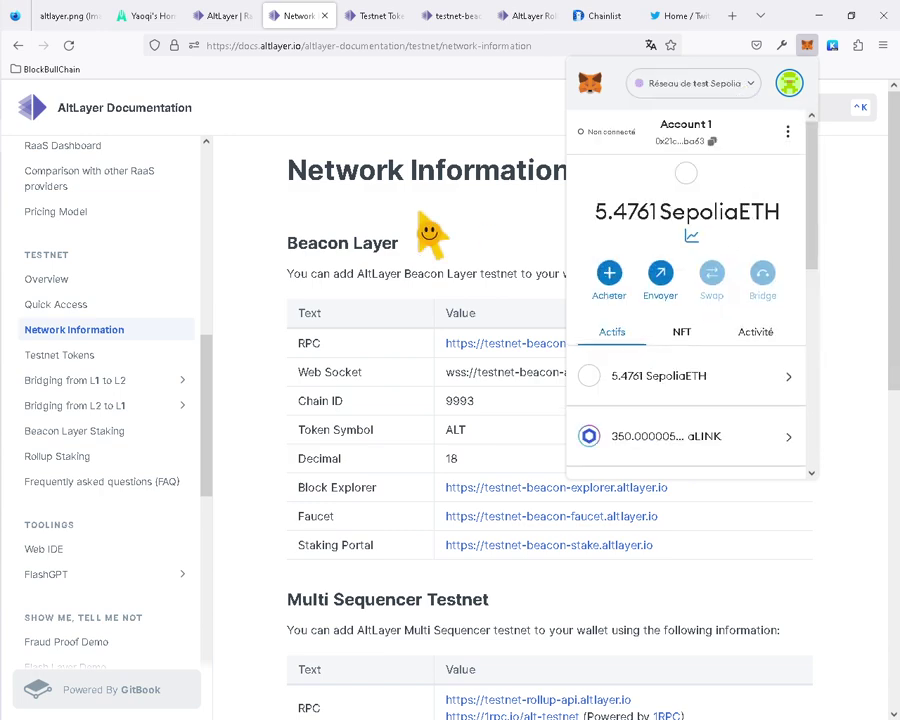
pyautogui.click(276, 240)
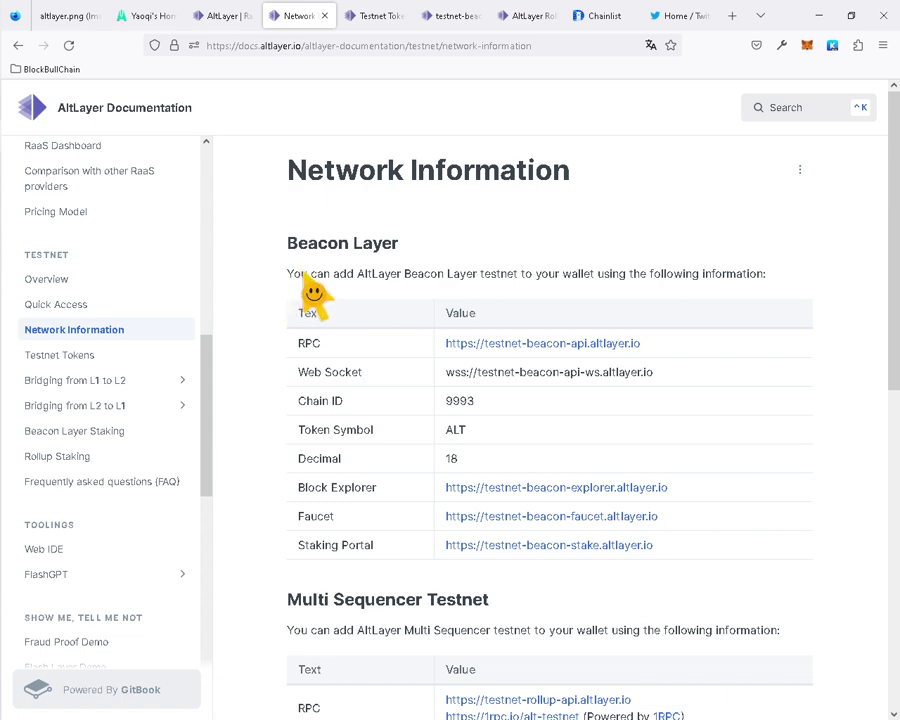
# Review the rest of the Network Information page and open MetaMask's form for adding a network manually
pyautogui.scroll(-1, 315, 293)
pyautogui.scroll(-7, 510, 480)
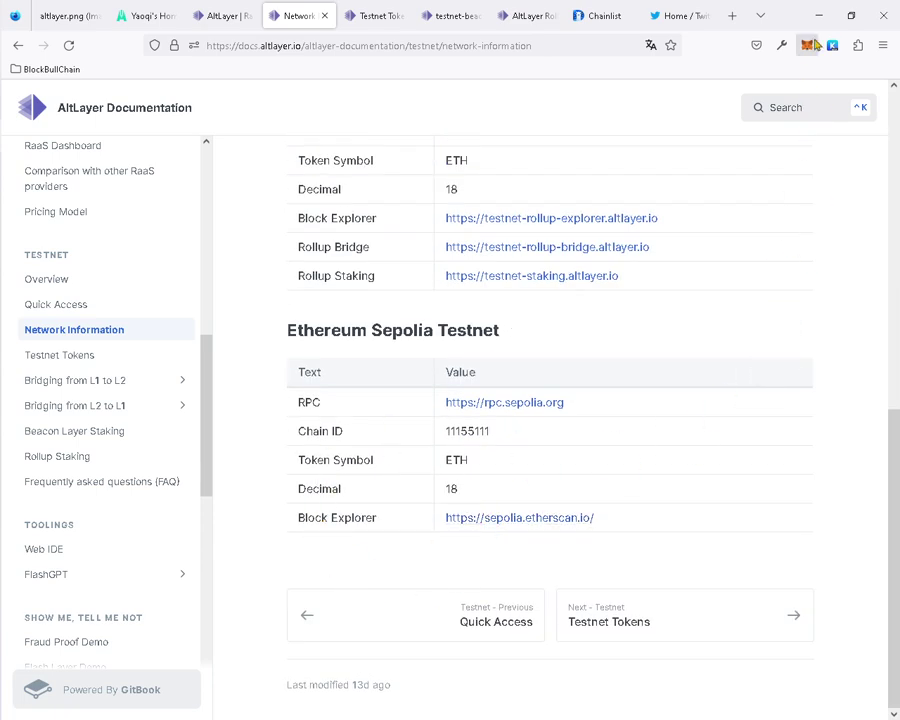
pyautogui.click(807, 46)
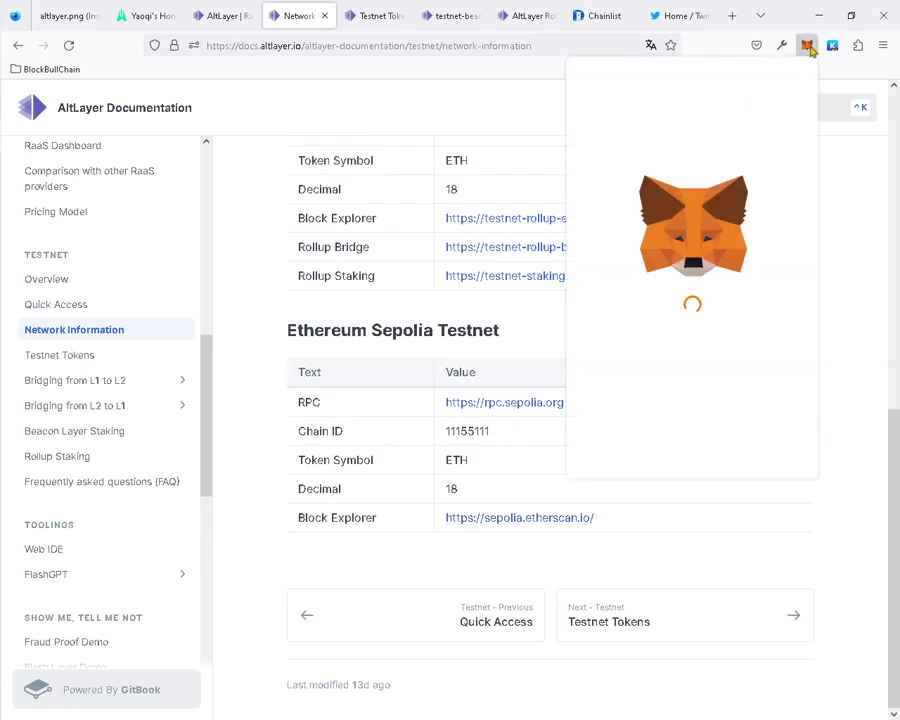
pyautogui.click(745, 86)
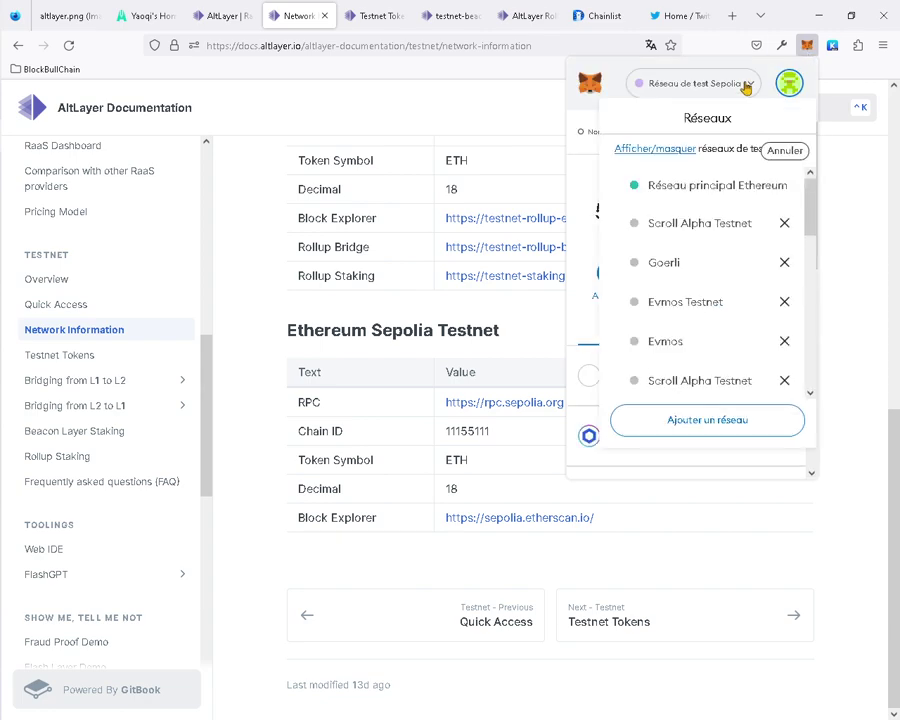
pyautogui.click(707, 421)
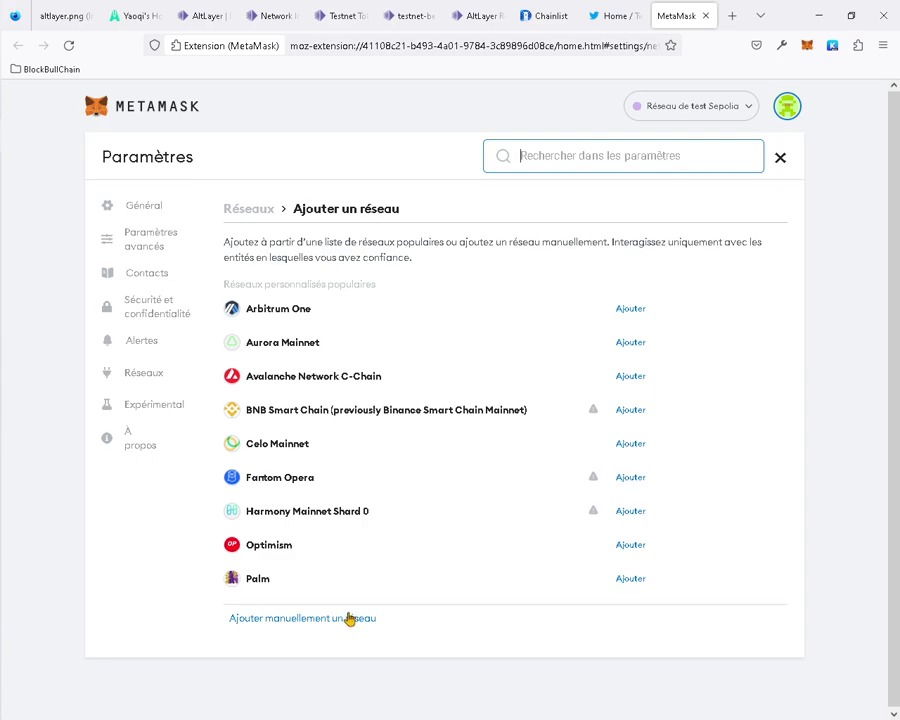
pyautogui.scroll(-4, 361, 613)
pyautogui.scroll(8, 361, 613)
pyautogui.scroll(1, 365, 612)
pyautogui.scroll(-3, 374, 590)
pyautogui.scroll(3, 380, 592)
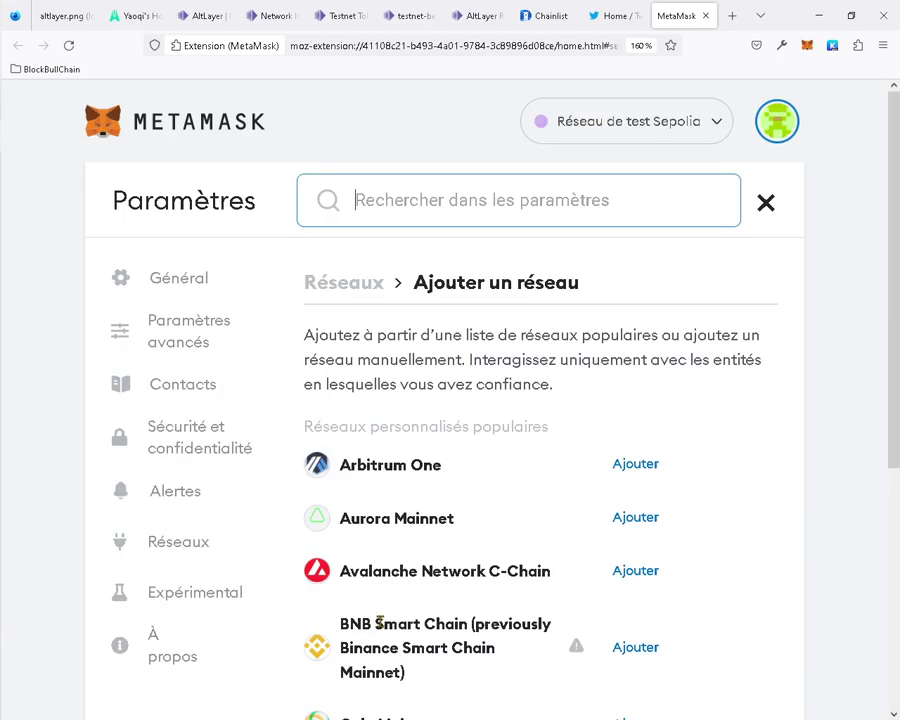
pyautogui.scroll(-3, 380, 600)
pyautogui.click(384, 636)
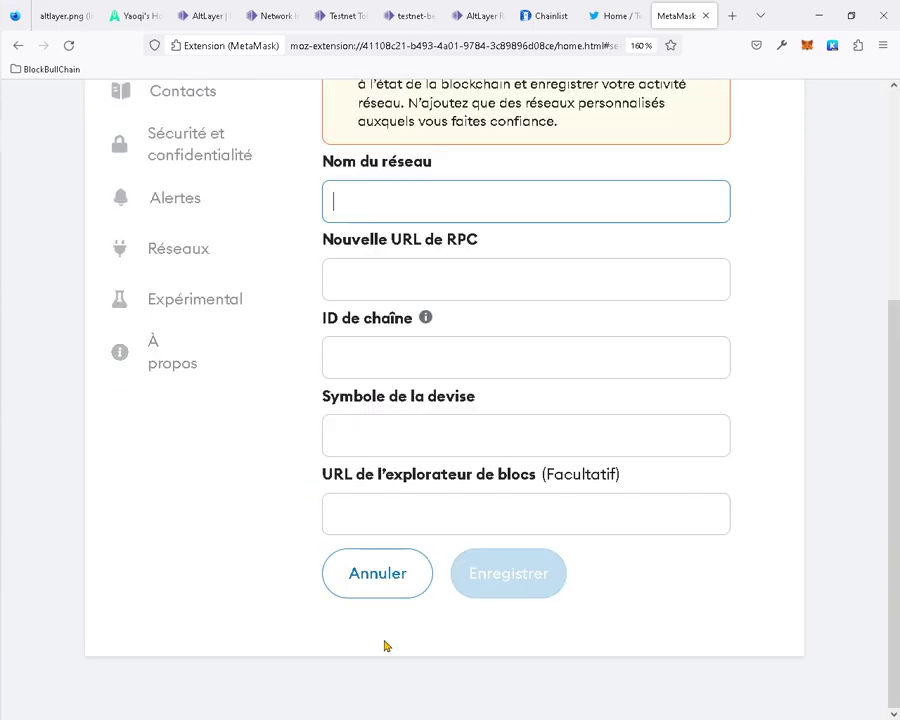
# Examine the manual network form's fields and compare them with the details on the Network Information page
pyautogui.scroll(3, 405, 201)
pyautogui.scroll(-3, 476, 215)
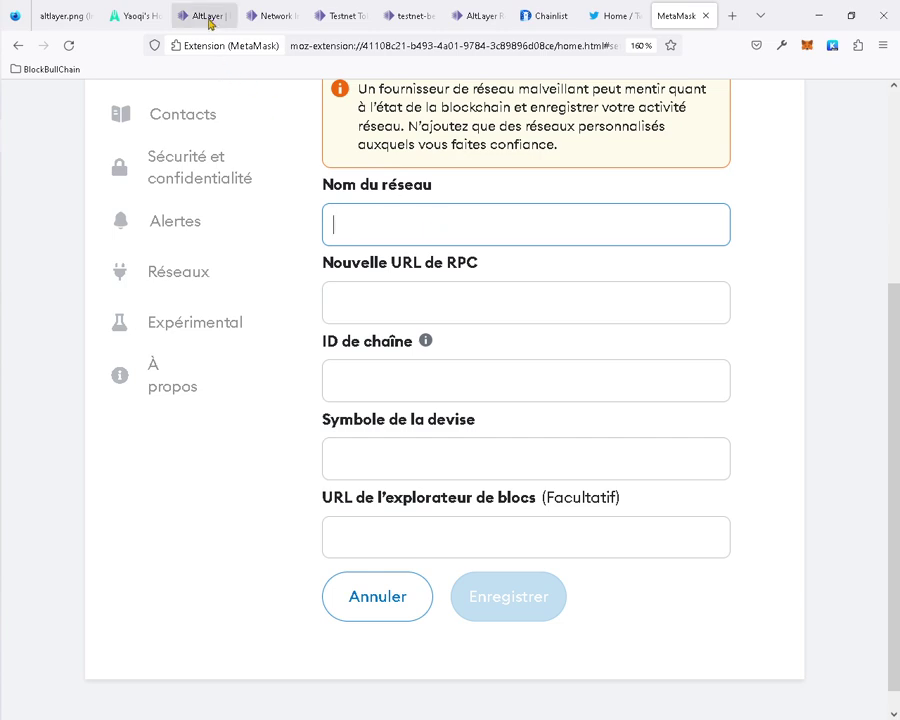
pyautogui.click(252, 16)
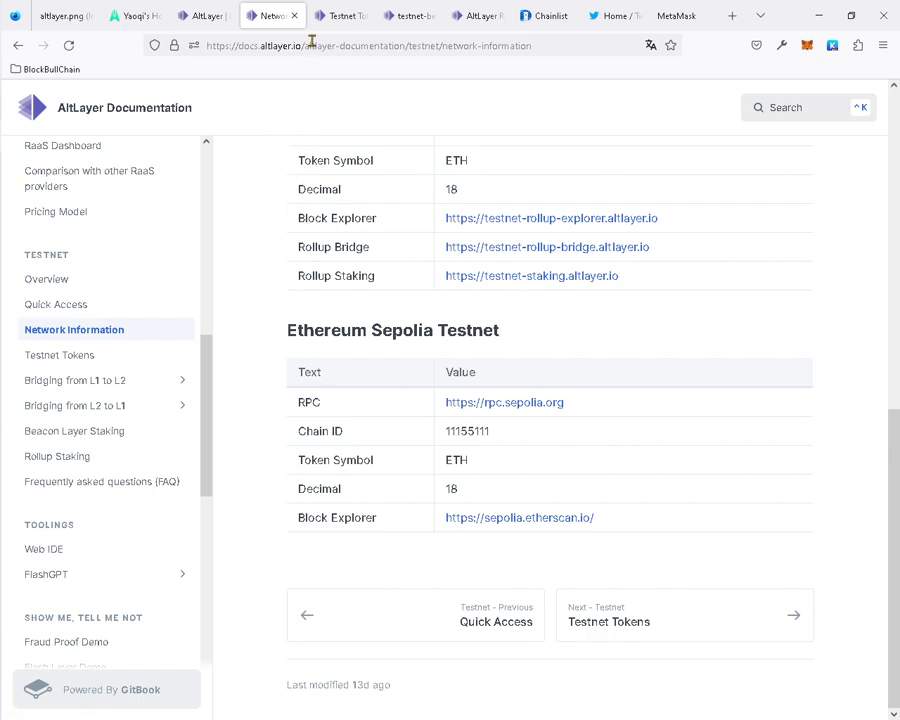
pyautogui.click(674, 17)
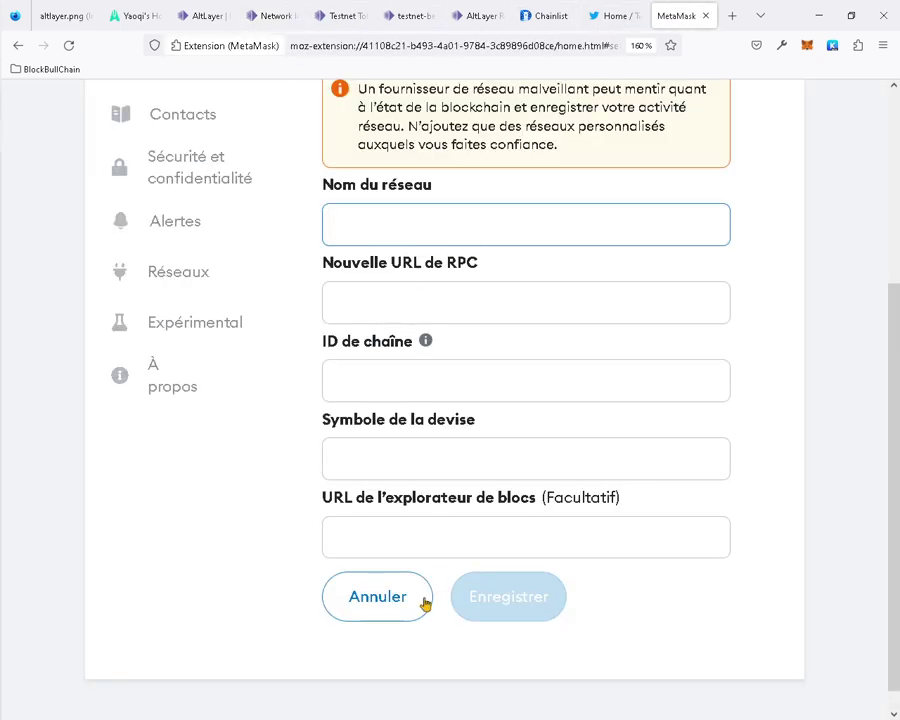
pyautogui.scroll(5, 587, 591)
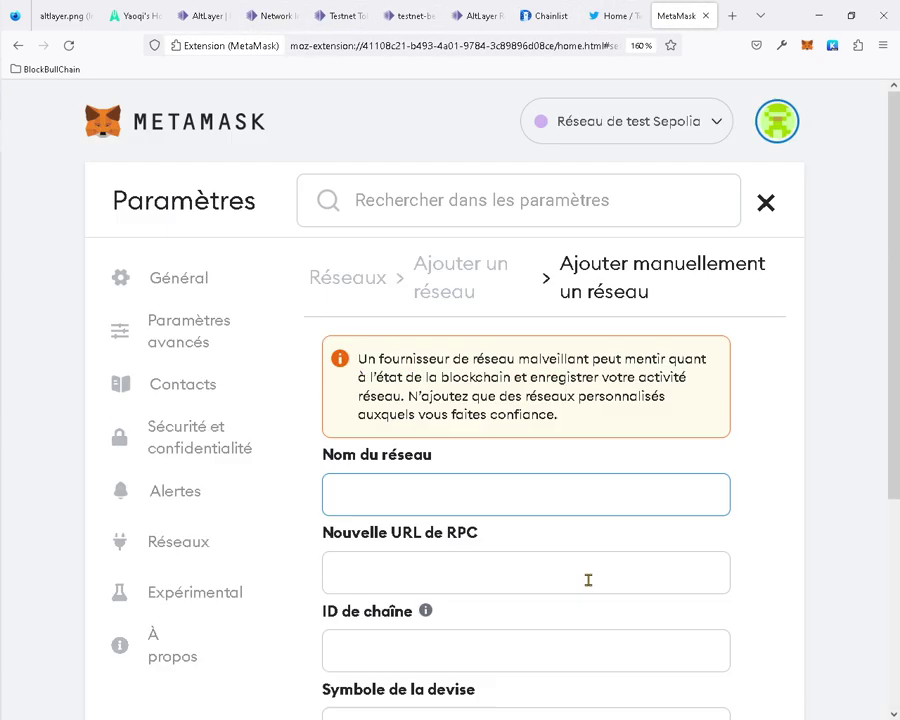
# Close the MetaMask settings, Twitter and Chainlist tabs
pyautogui.click(707, 16)
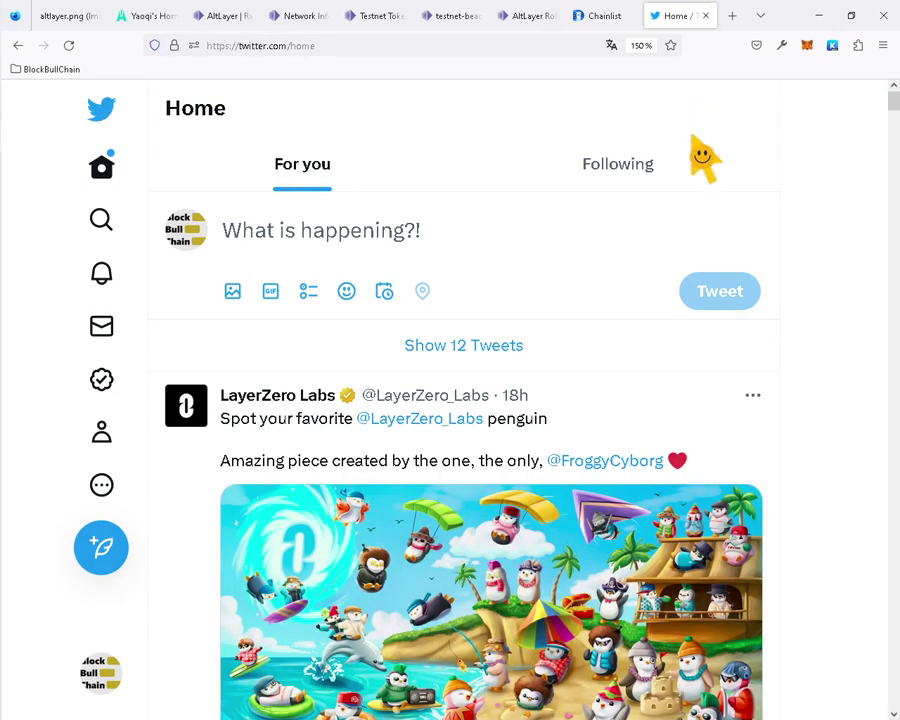
pyautogui.hotkey('ctrl', '-')
pyautogui.hotkey('ctrl', '-')
pyautogui.hotkey('ctrl', '-')
pyautogui.hotkey('ctrl', '-')
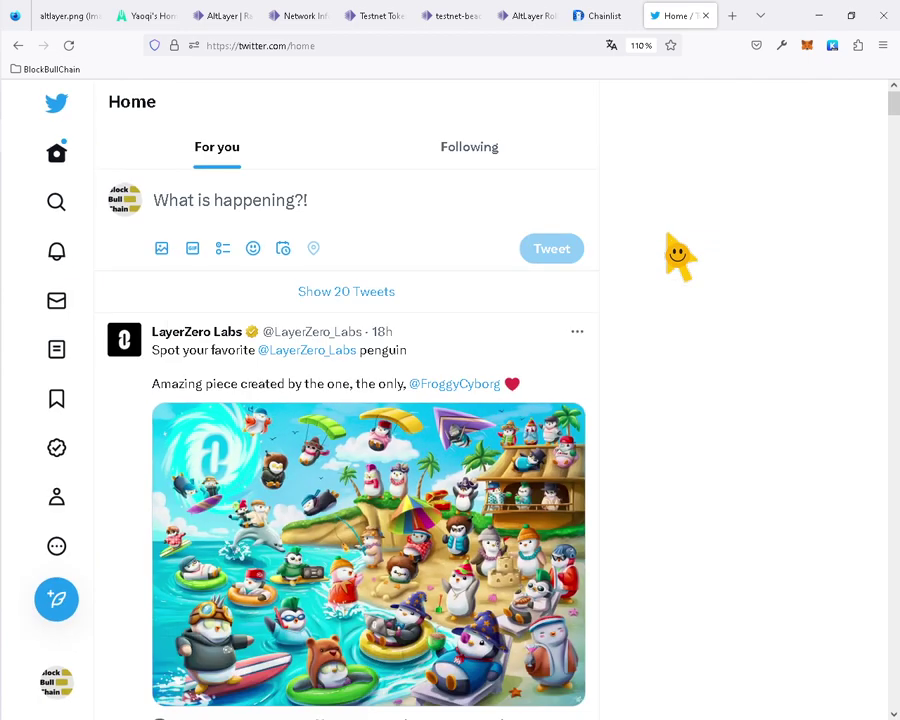
pyautogui.click(705, 16)
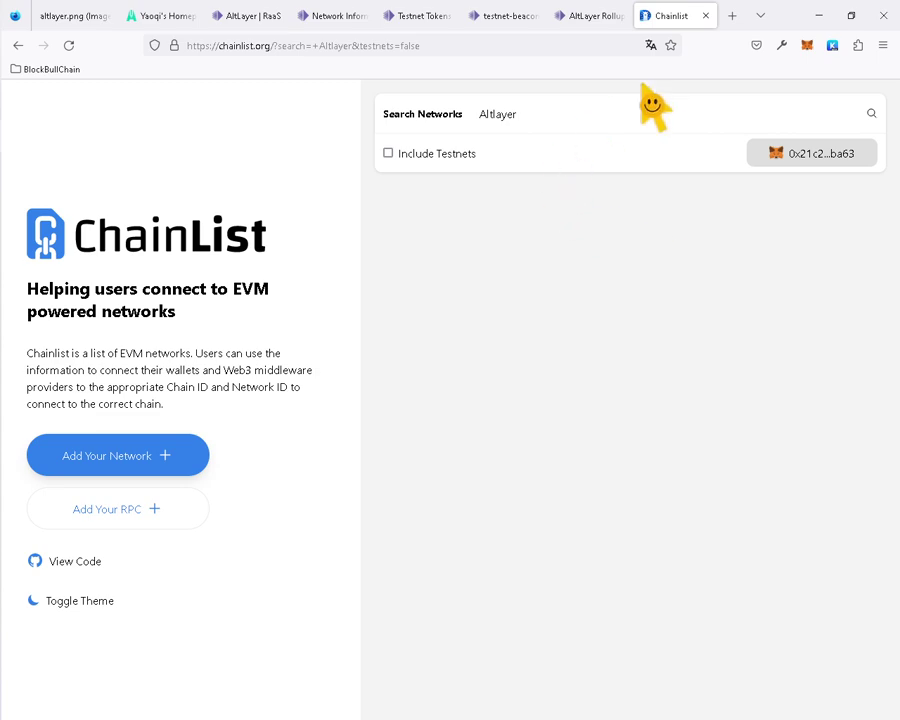
pyautogui.click(706, 16)
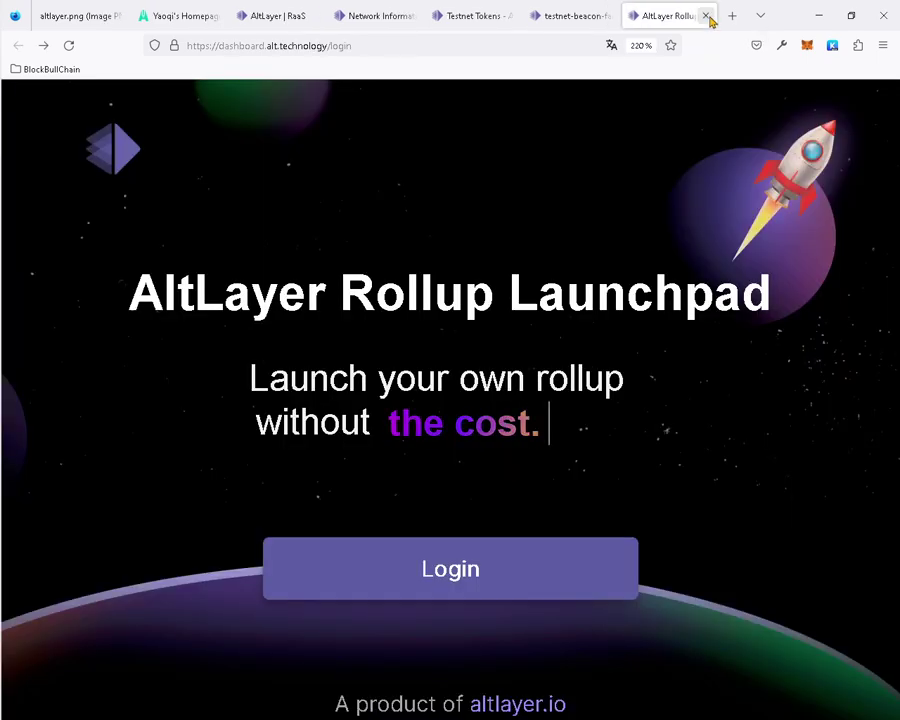
# Open Chainlist from the tools bookmarks in a new tab, search its networks for "alt", and close it
pyautogui.click(43, 73)
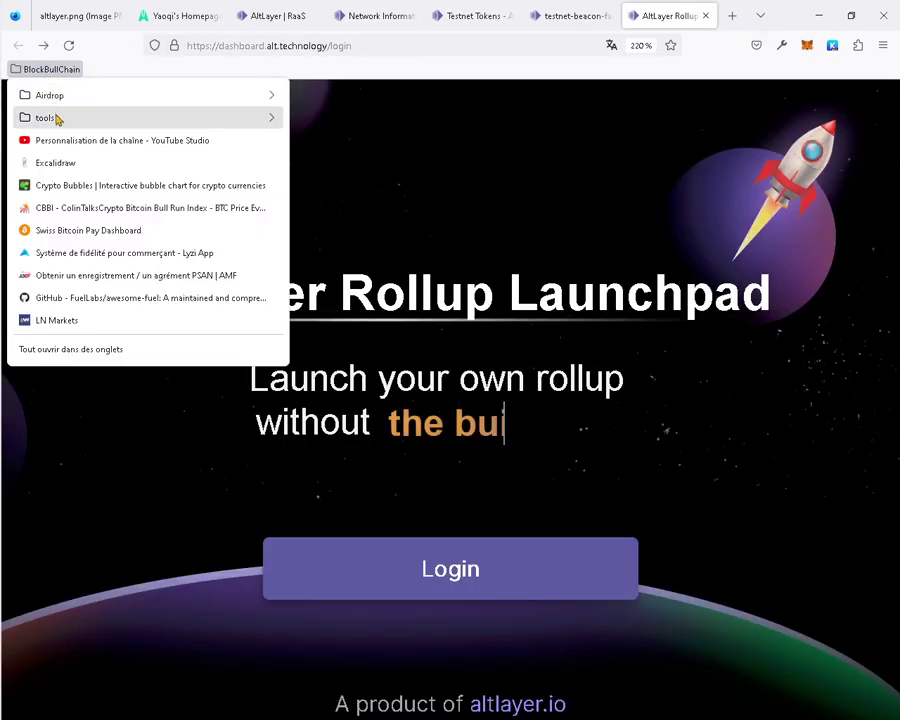
pyautogui.moveTo(222, 122)
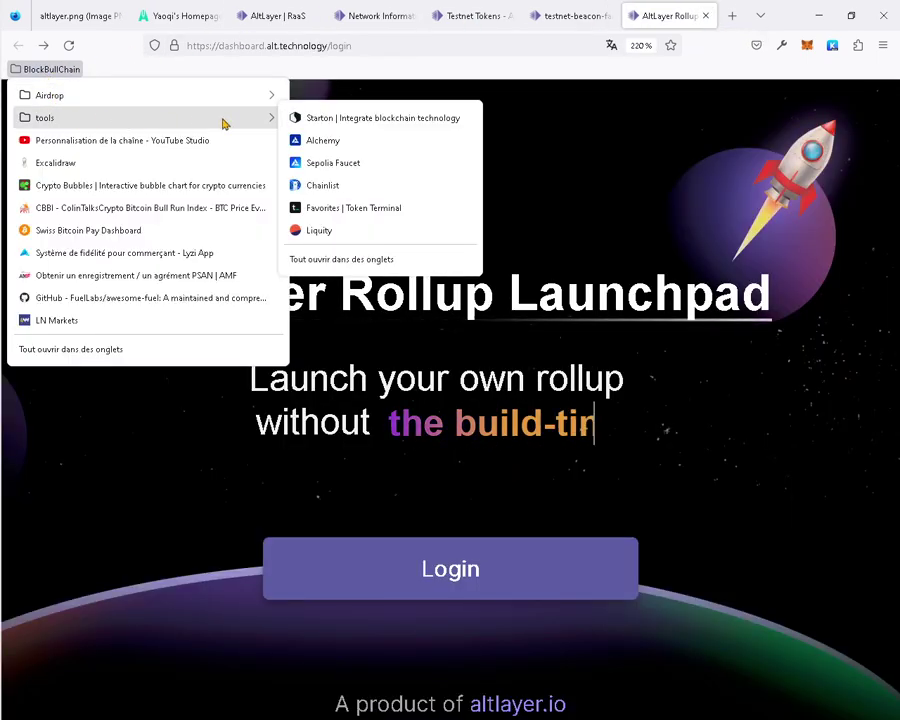
pyautogui.rightClick(323, 187)
pyautogui.click(342, 201)
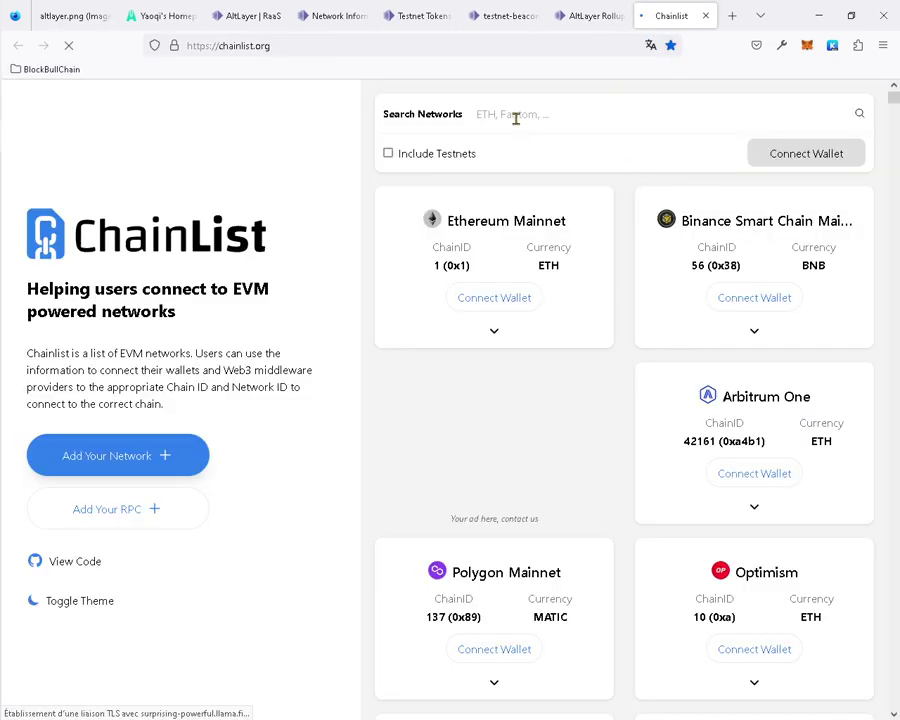
pyautogui.click(512, 114)
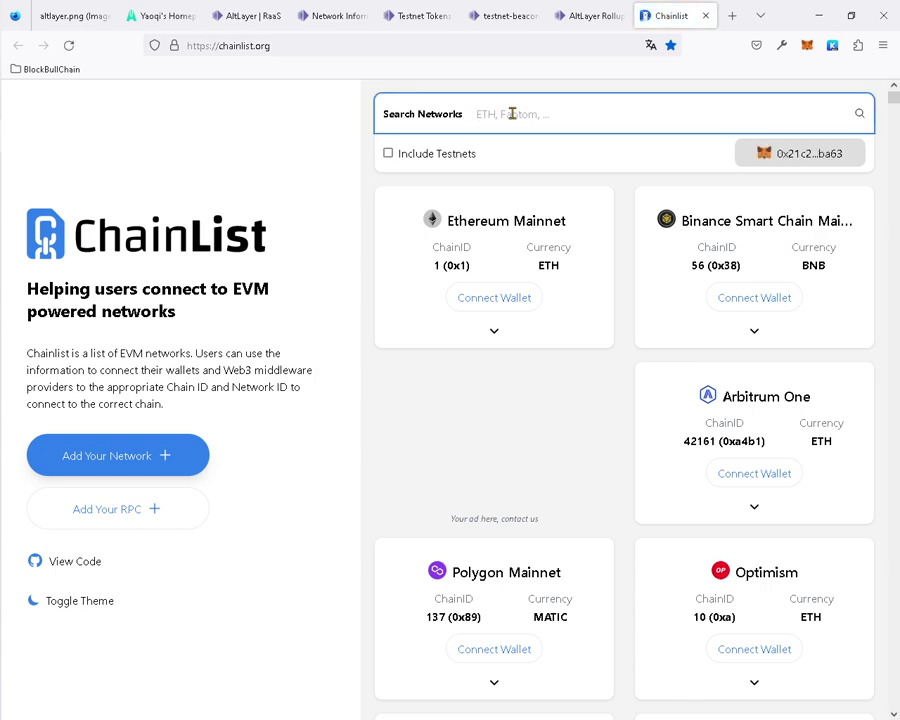
pyautogui.write('alt')
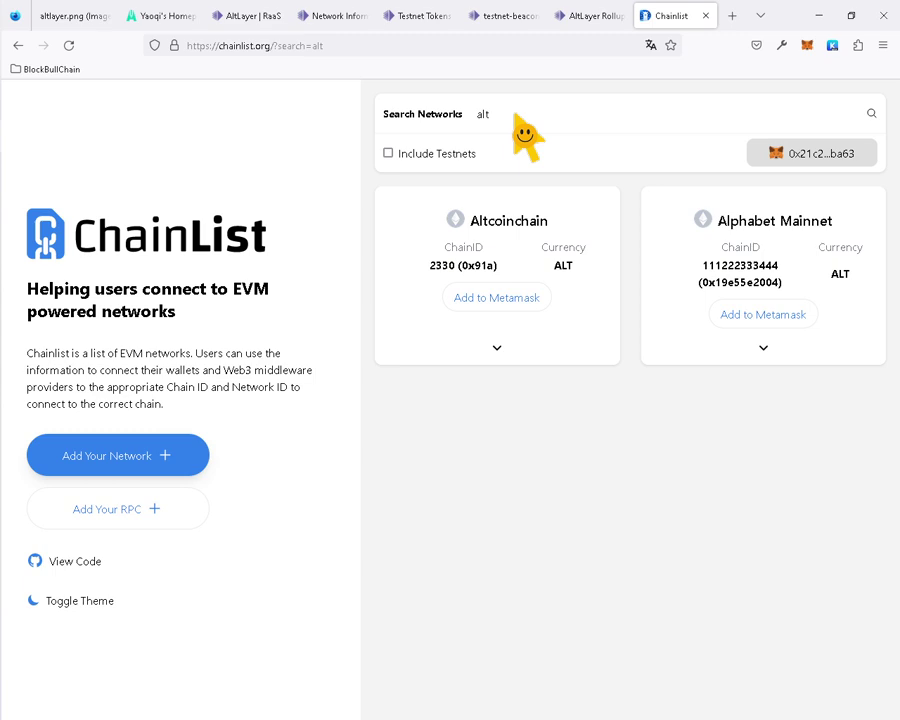
pyautogui.click(706, 16)
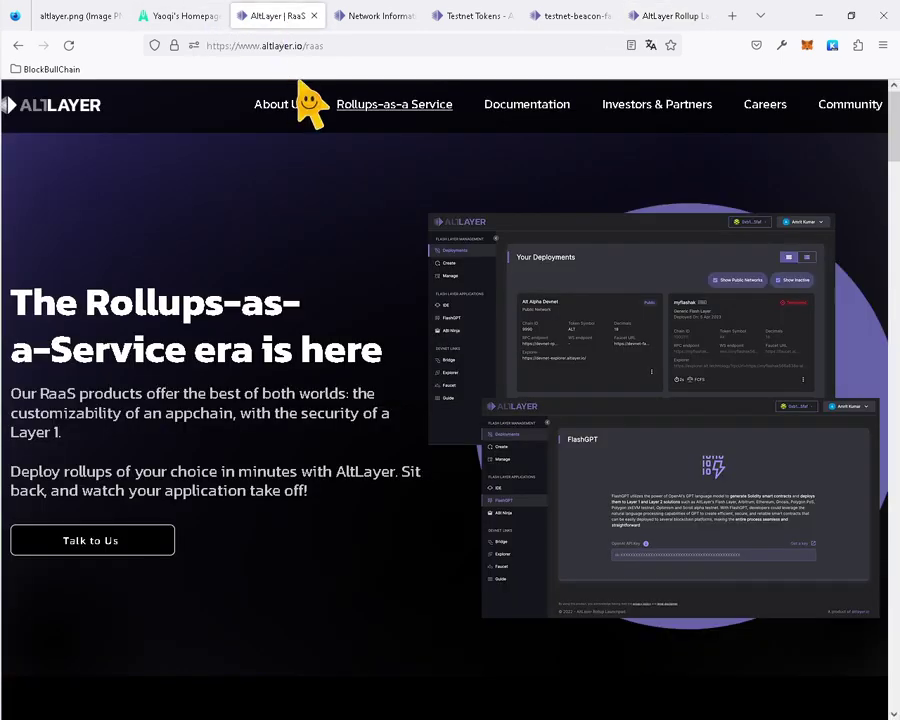
# Return to the Network Information page and review the Beacon Layer and Multi Sequencer Testnet tables
pyautogui.click(370, 16)
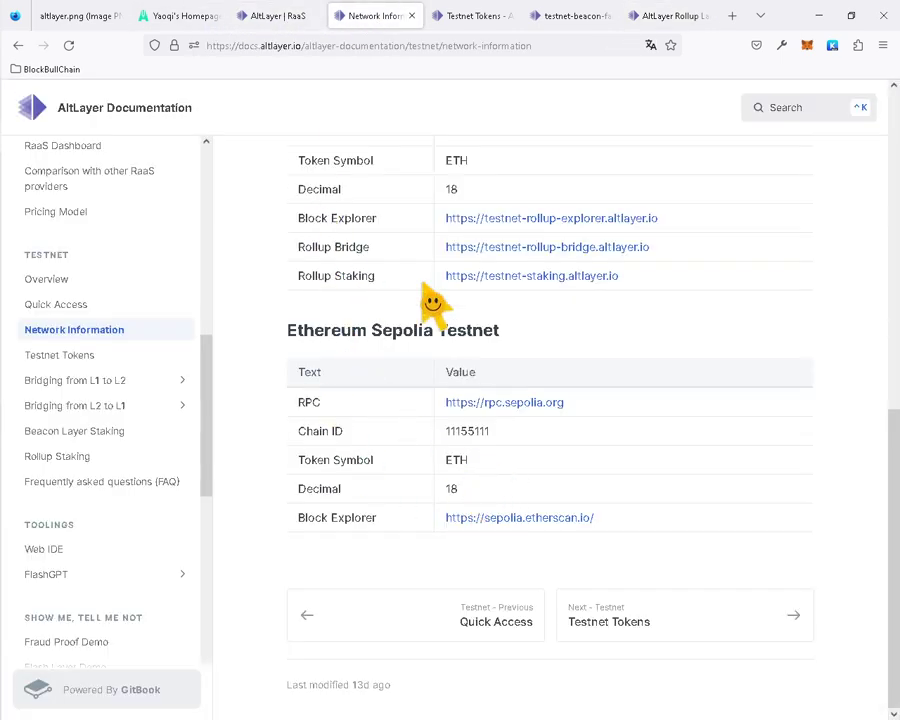
pyautogui.scroll(3, 456, 380)
pyautogui.scroll(2, 480, 322)
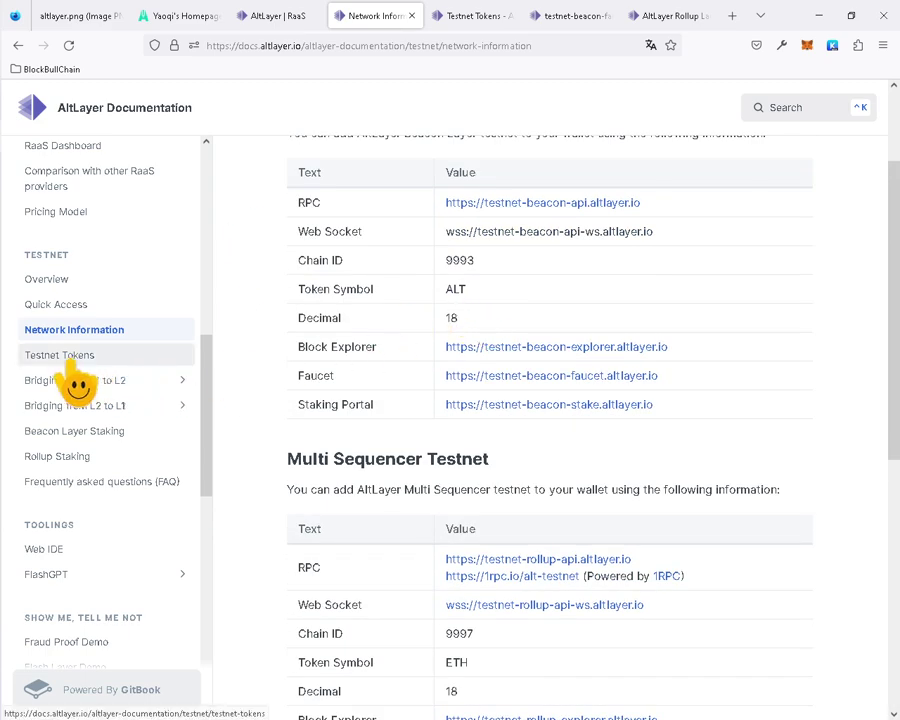
# Go back to Quick Access, open the Testnet Tokens page, and follow its sepoliafaucet.com link
pyautogui.click(18, 45)
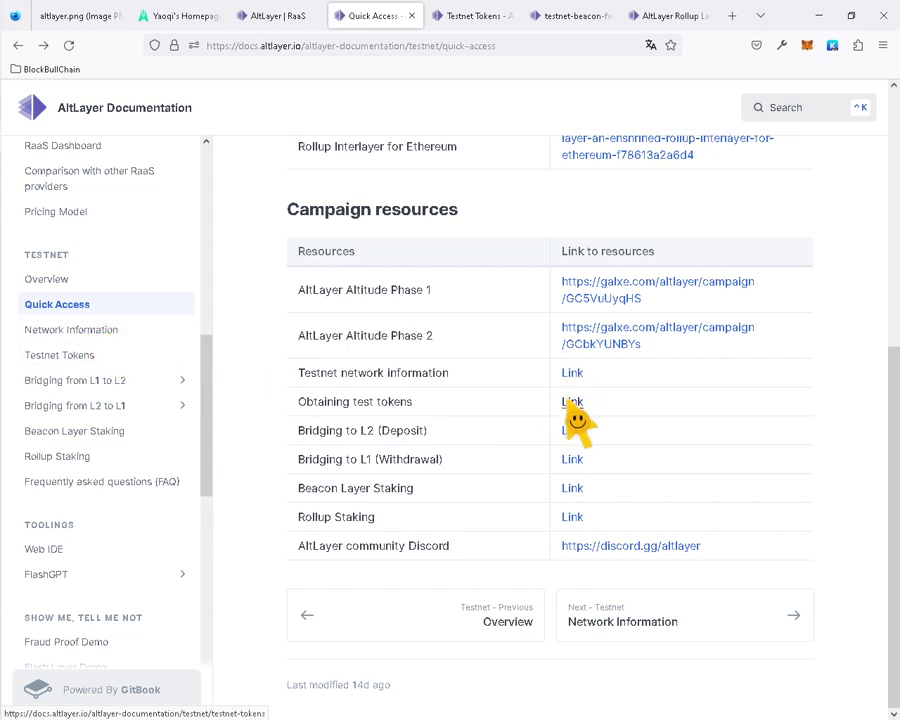
pyautogui.click(74, 360)
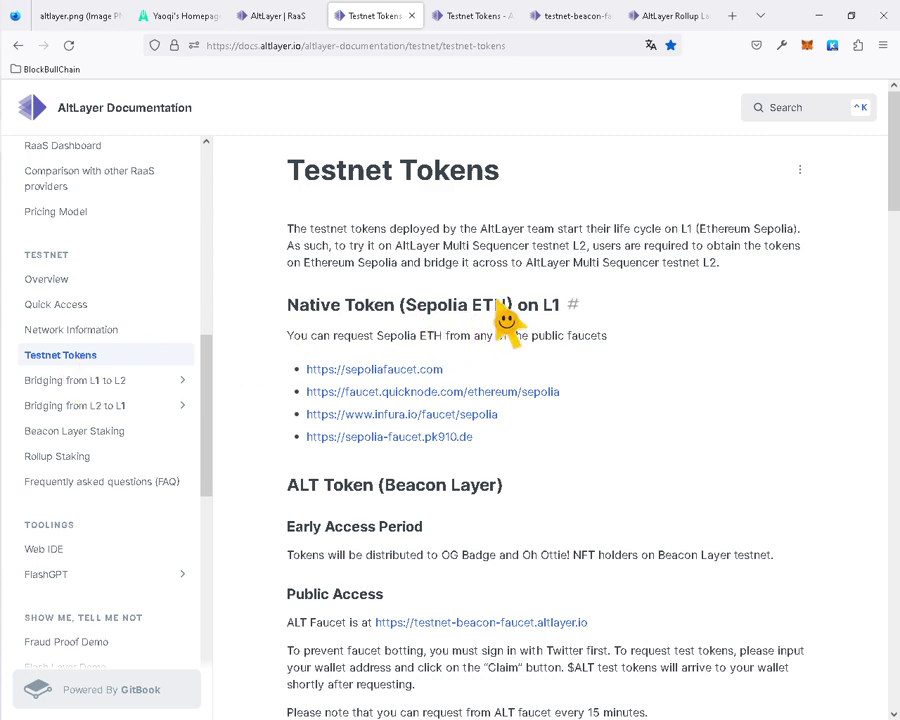
pyautogui.click(390, 372)
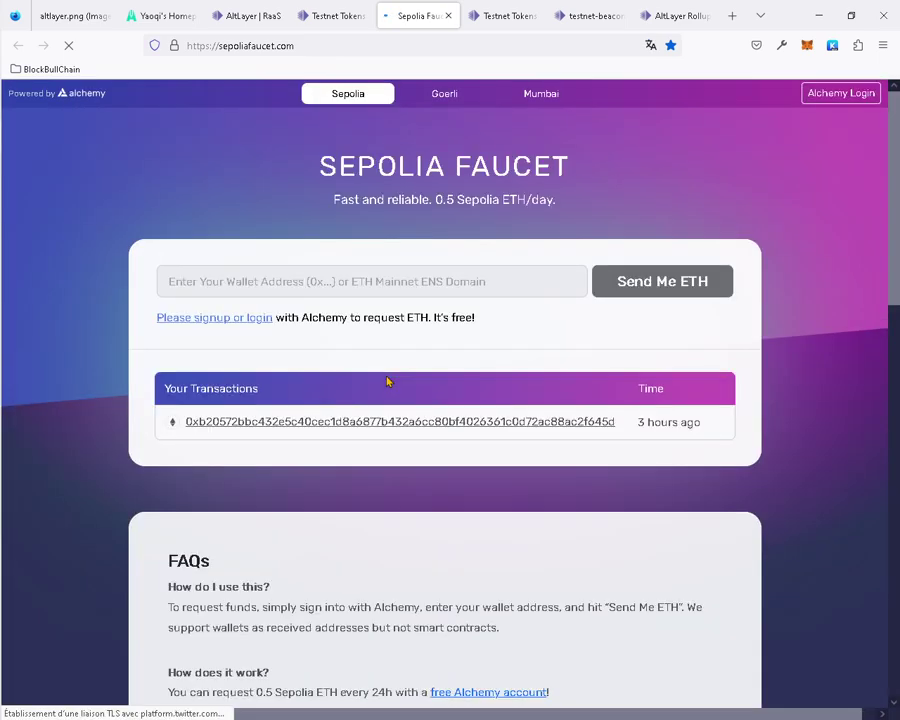
# Copy the Account 1 address from the MetaMask wallet and paste it into the Sepolia faucet's wallet address field
pyautogui.click(807, 46)
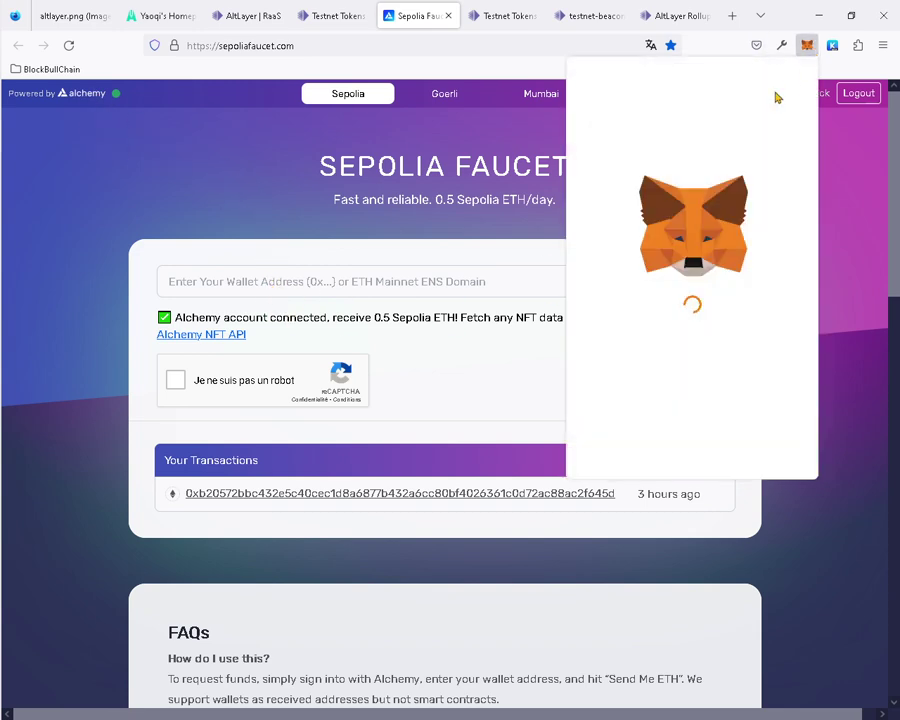
pyautogui.click(712, 142)
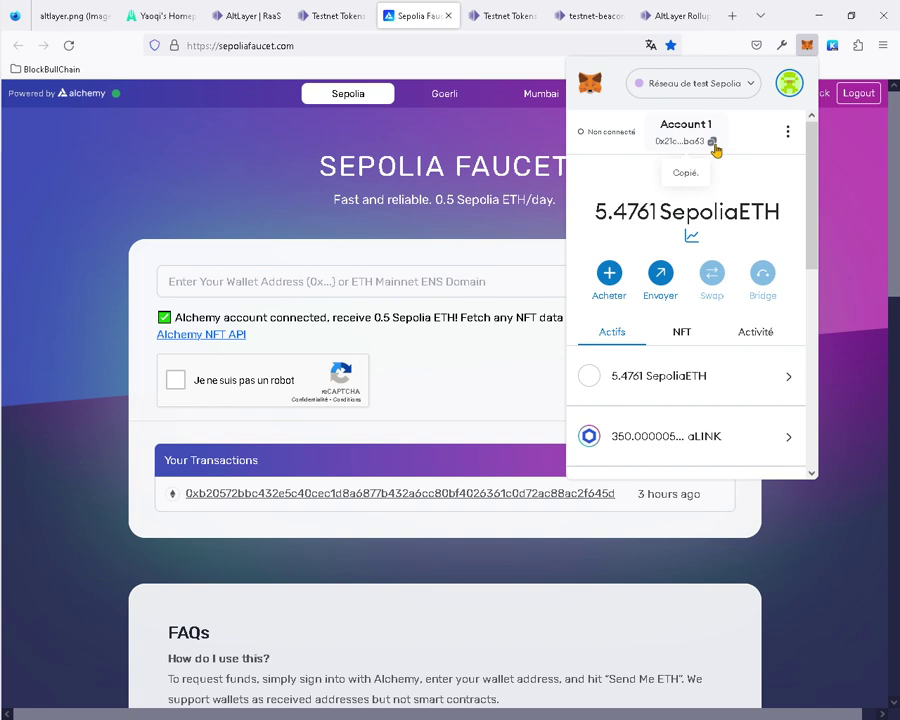
pyautogui.click(258, 290)
pyautogui.rightClick(250, 288)
pyautogui.click(280, 378)
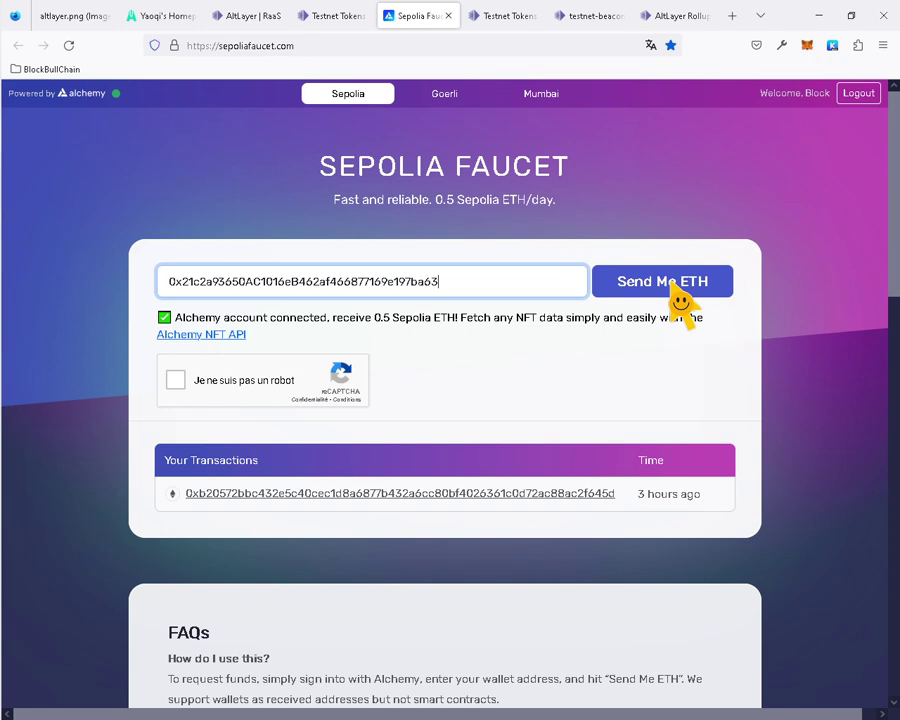
# Check the wallet's Sepolia ETH balance and close the faucet tab to return to the Testnet Tokens page
pyautogui.click(806, 45)
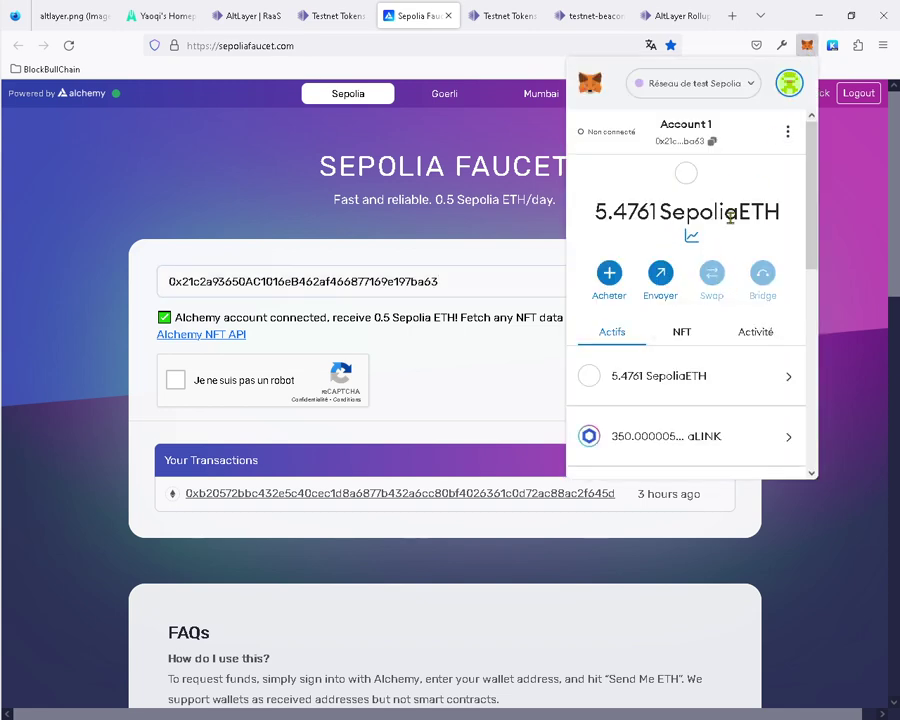
pyautogui.click(147, 200)
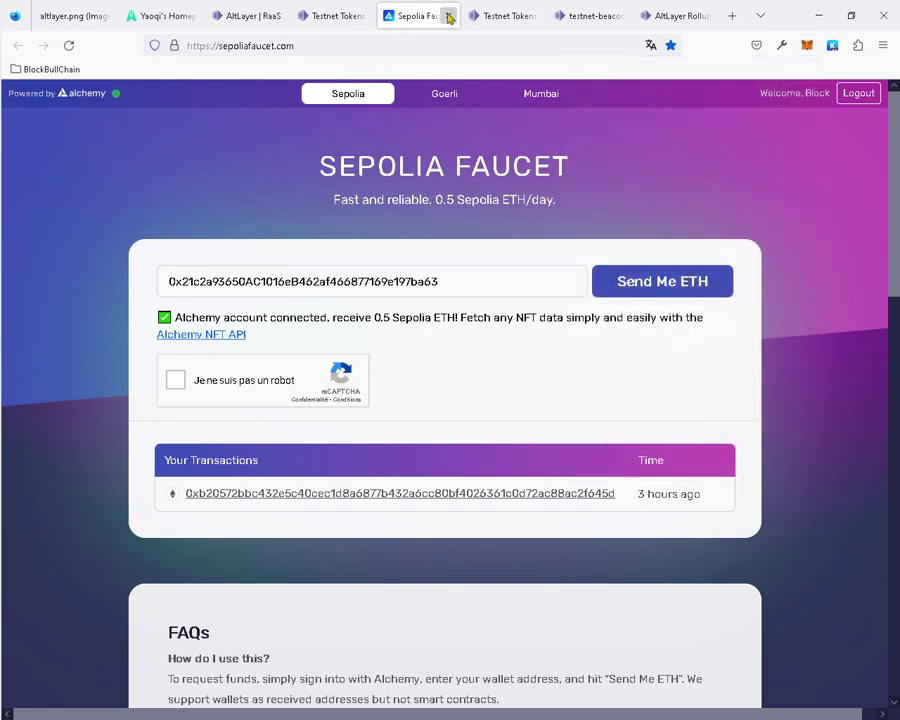
pyautogui.click(449, 16)
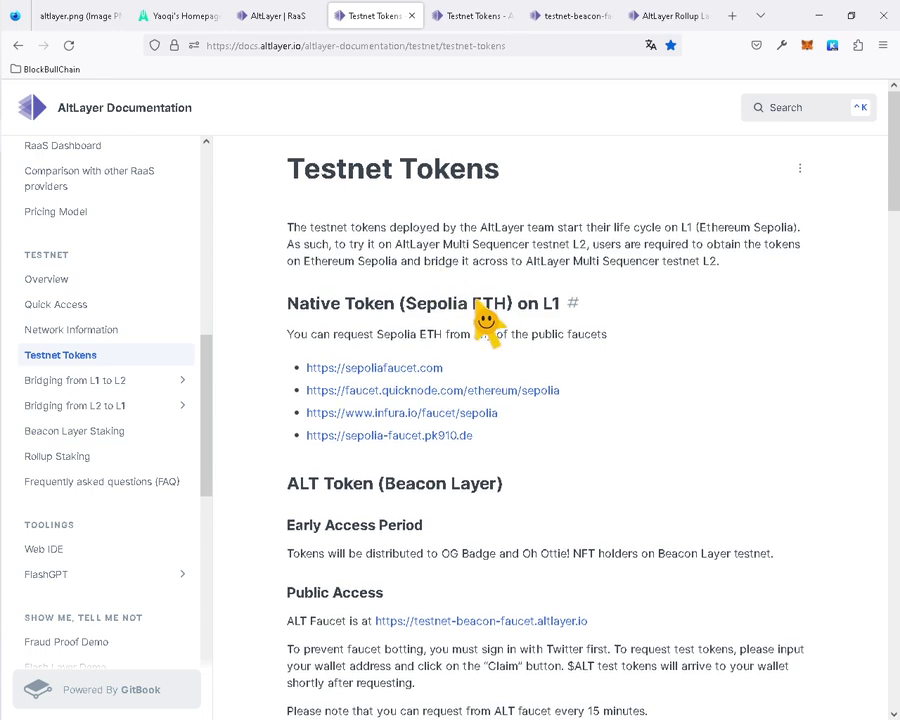
# Review the Testnet Tokens page's sections on the ALT faucet and wrapping Sepolia ETH into WETH
pyautogui.scroll(-3, 485, 320)
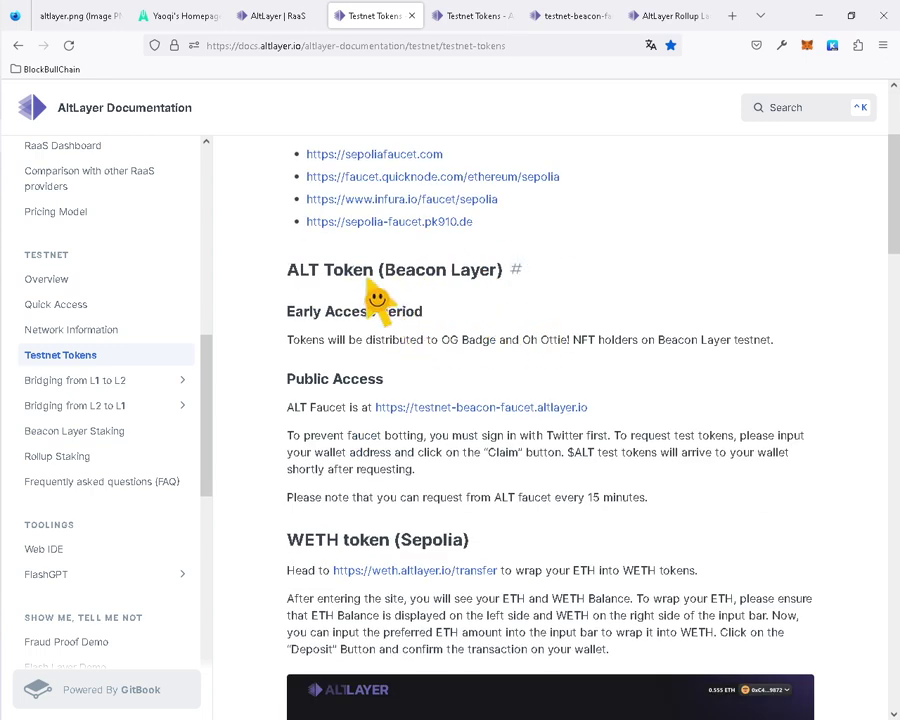
pyautogui.scroll(-3, 488, 288)
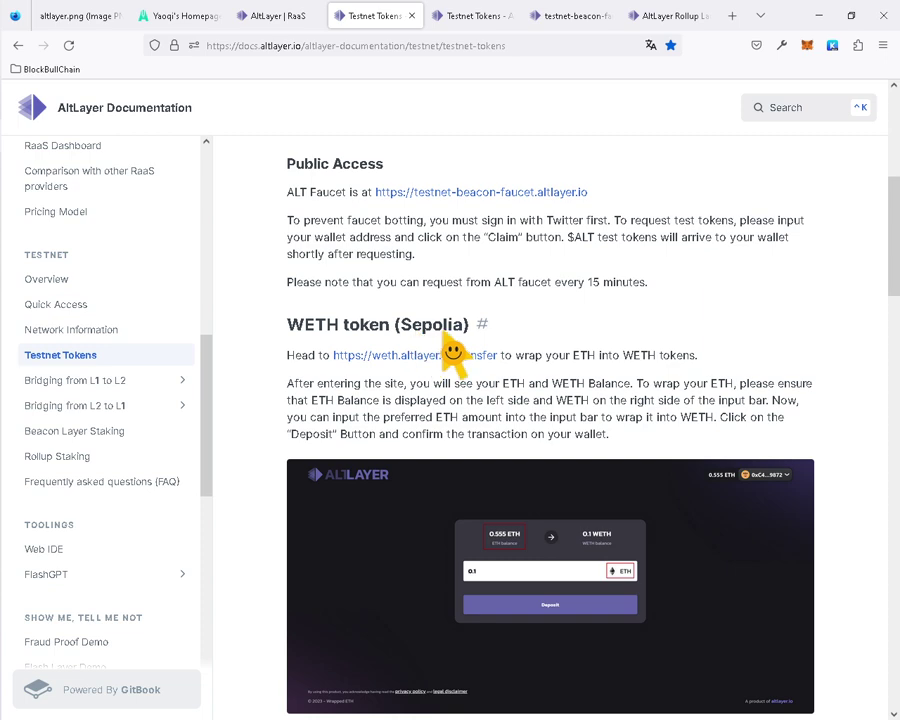
pyautogui.scroll(-2, 490, 348)
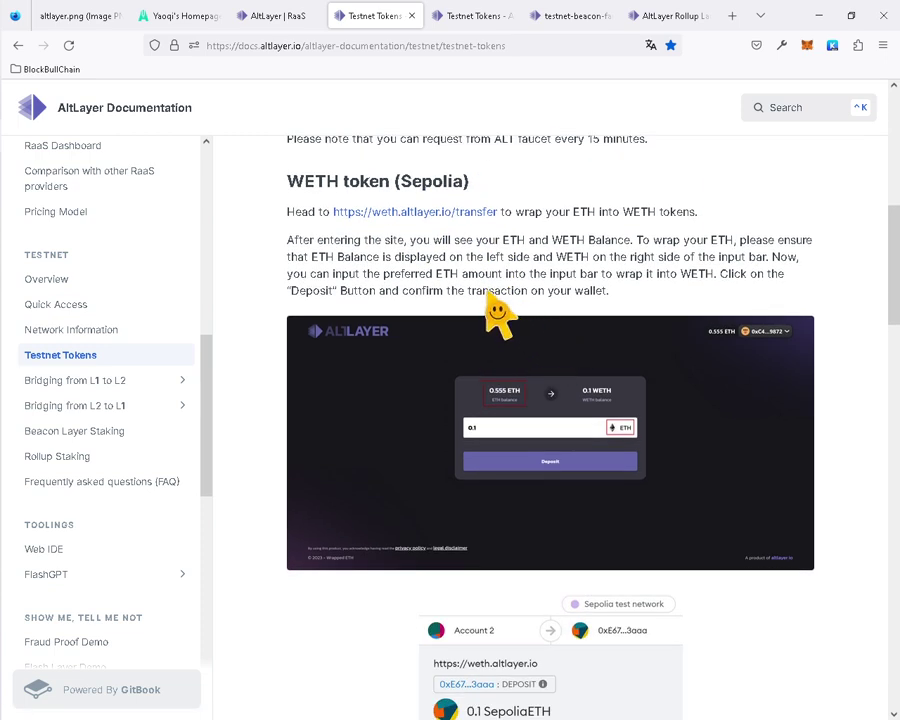
pyautogui.scroll(-3, 530, 298)
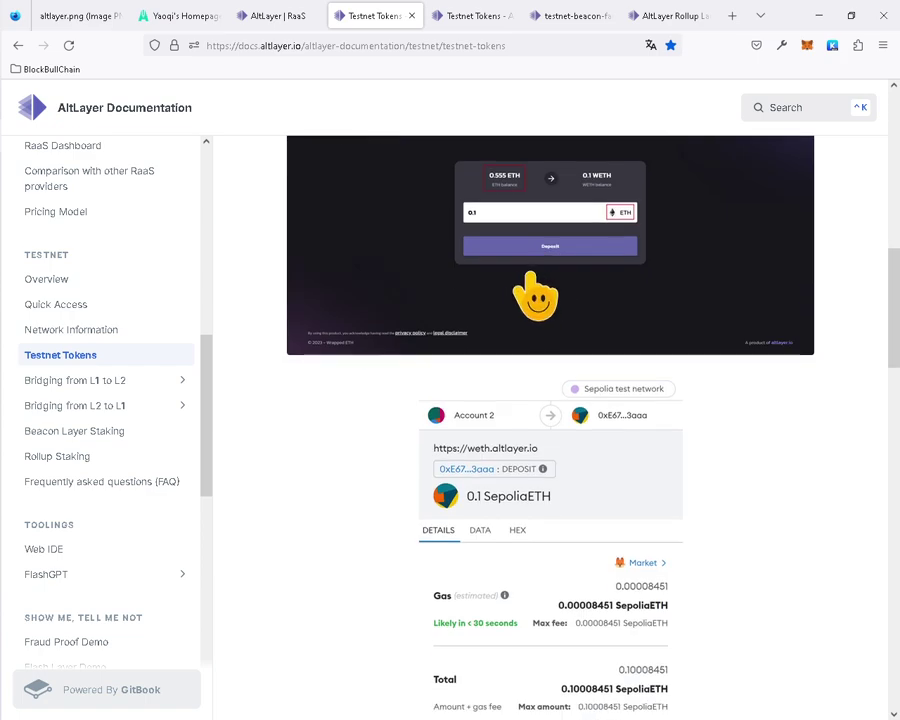
pyautogui.scroll(-2, 540, 340)
pyautogui.scroll(7, 545, 360)
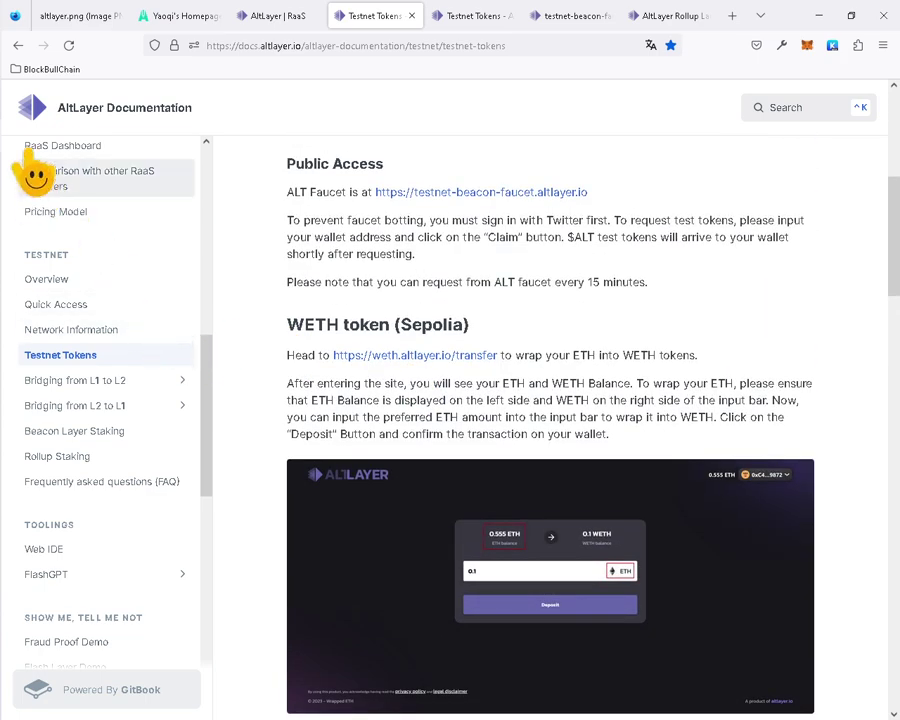
# Return to Quick Access, follow the Bridging to L2 (Deposit) resource, and open its Bridging ERC-721 Token article
pyautogui.click(18, 46)
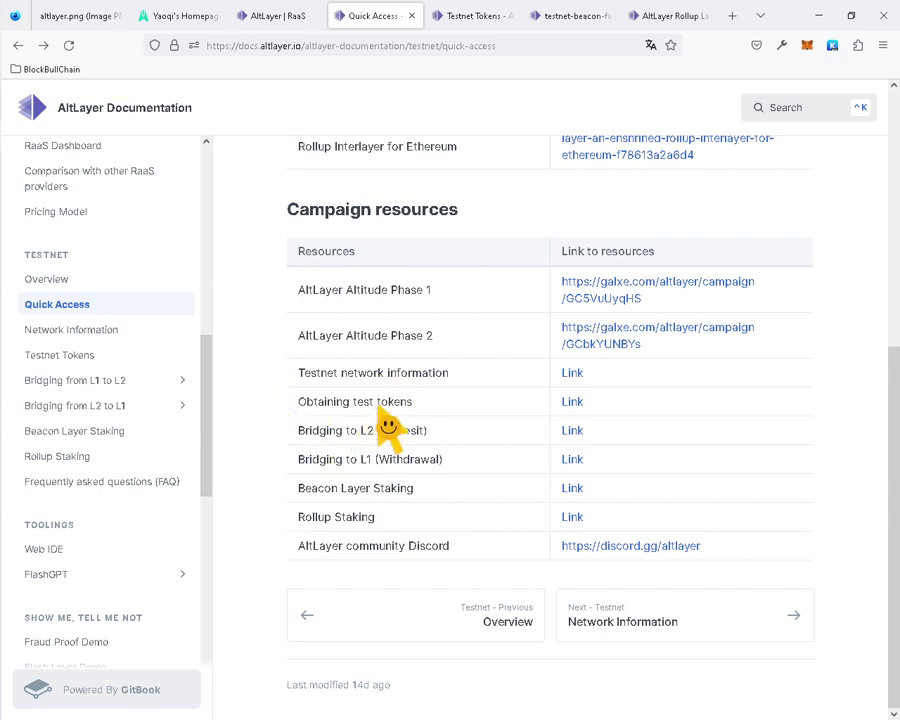
pyautogui.click(571, 432)
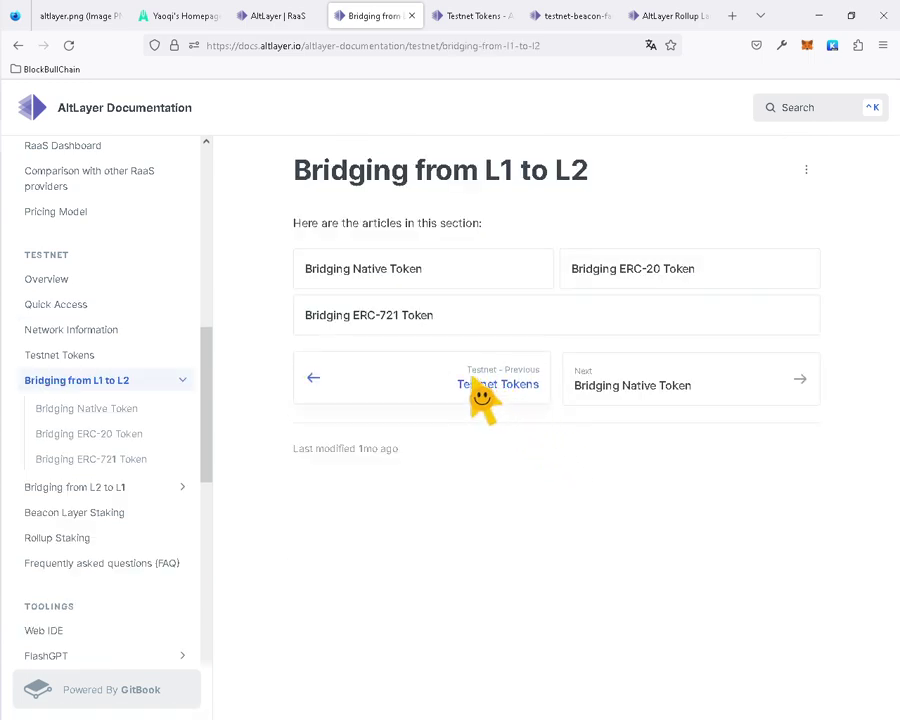
pyautogui.click(405, 318)
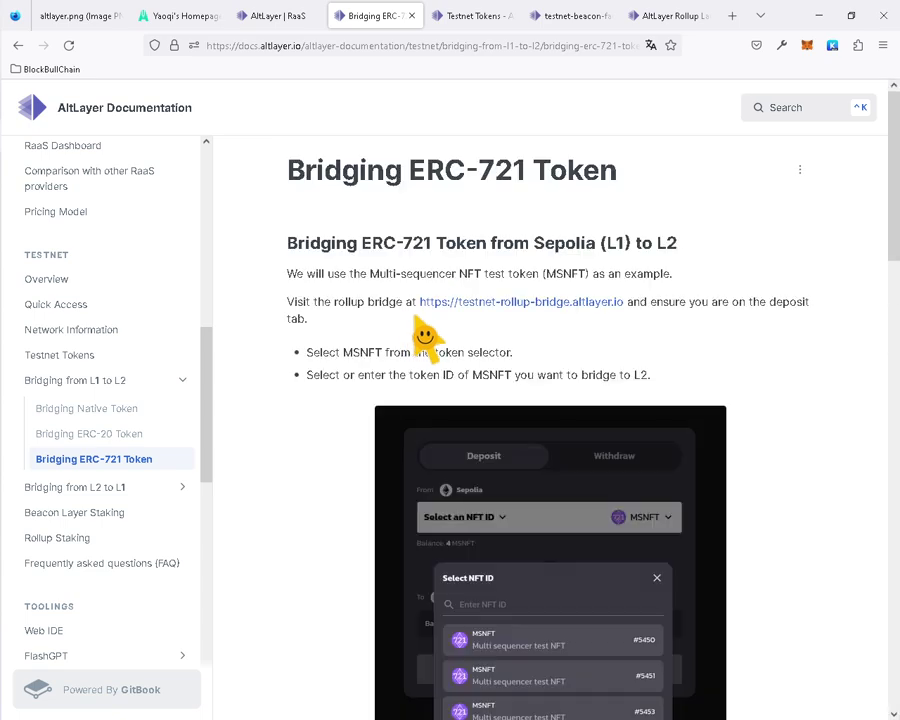
# Open the testnet-rollup-bridge.altlayer.io link from the article, then return to the Bridging ERC-721 Token page
pyautogui.click(530, 304)
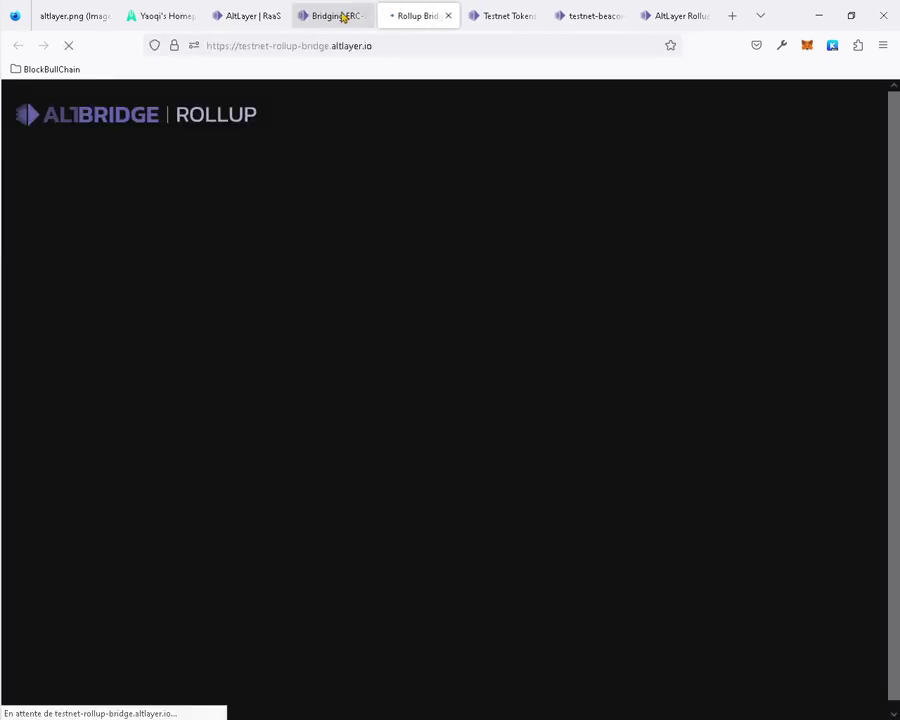
pyautogui.click(335, 17)
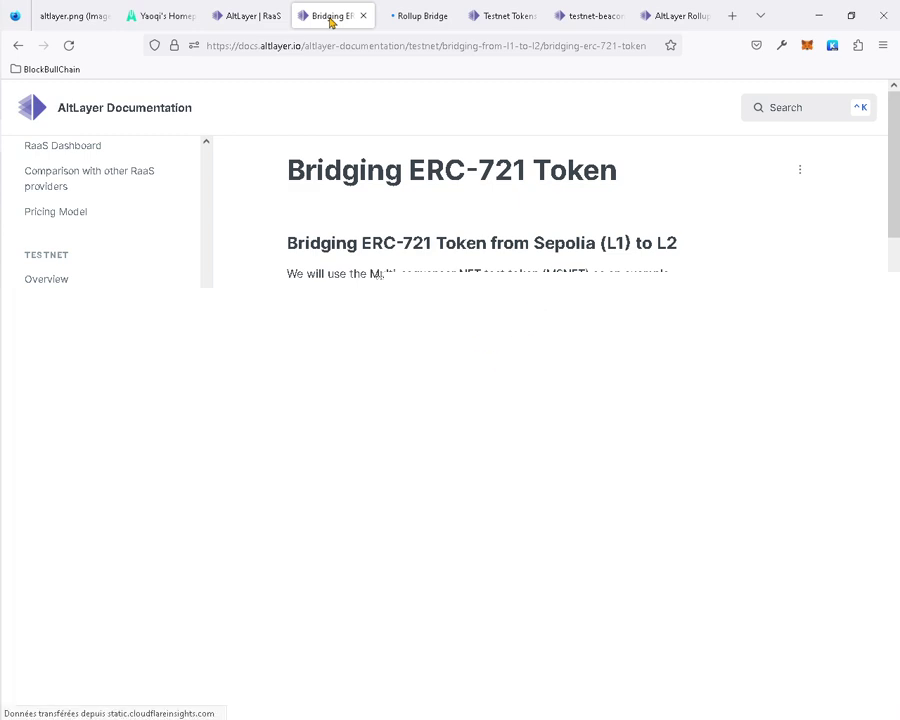